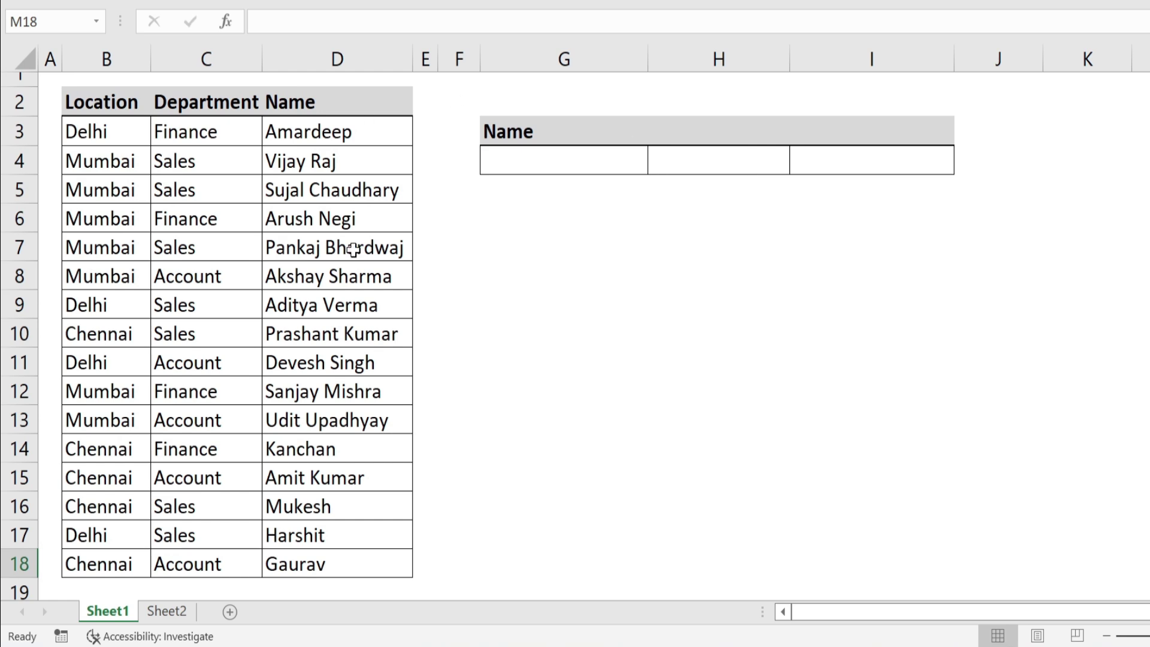
pyautogui.click(534, 166)
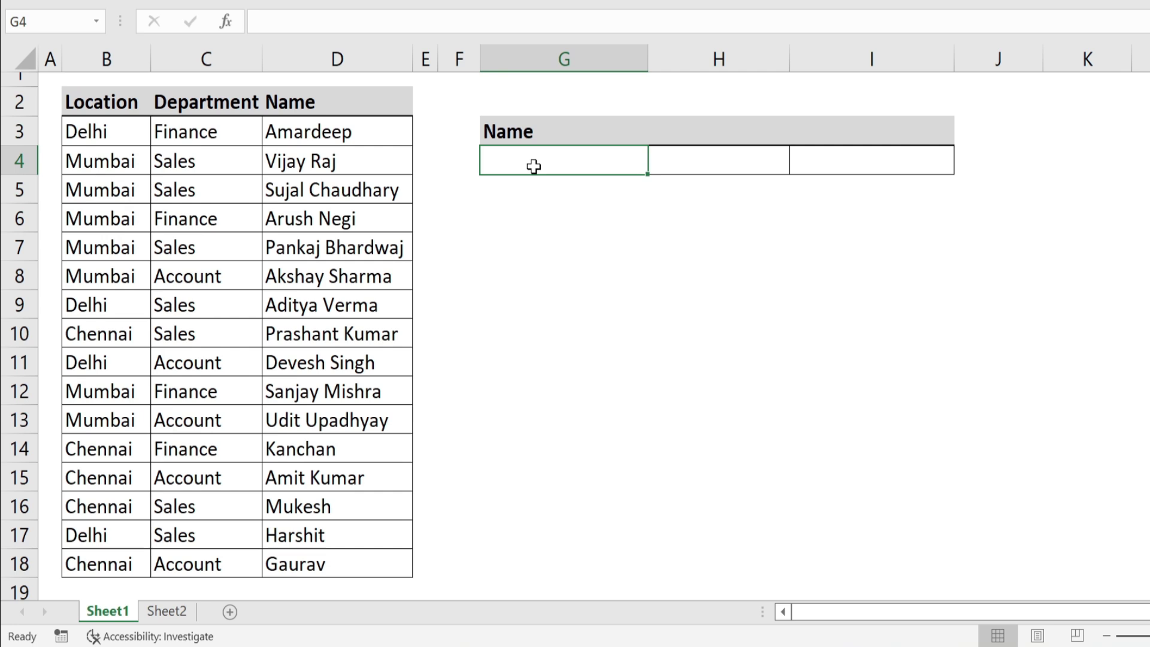
pyautogui.write('Aditya Verma')
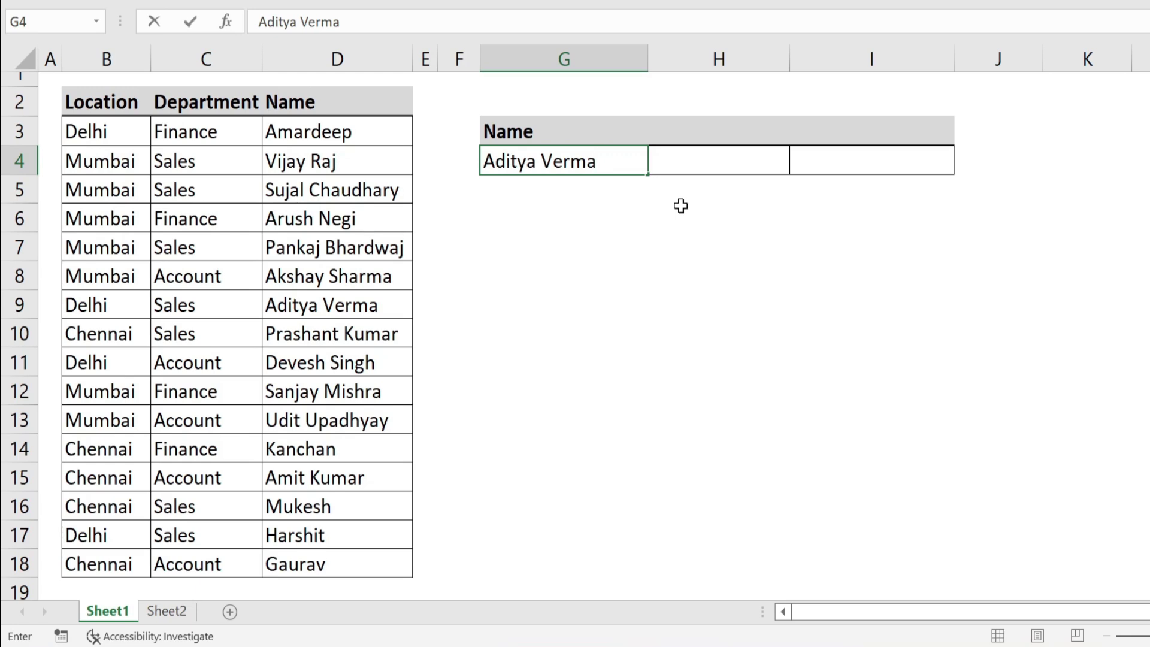
pyautogui.click(739, 169)
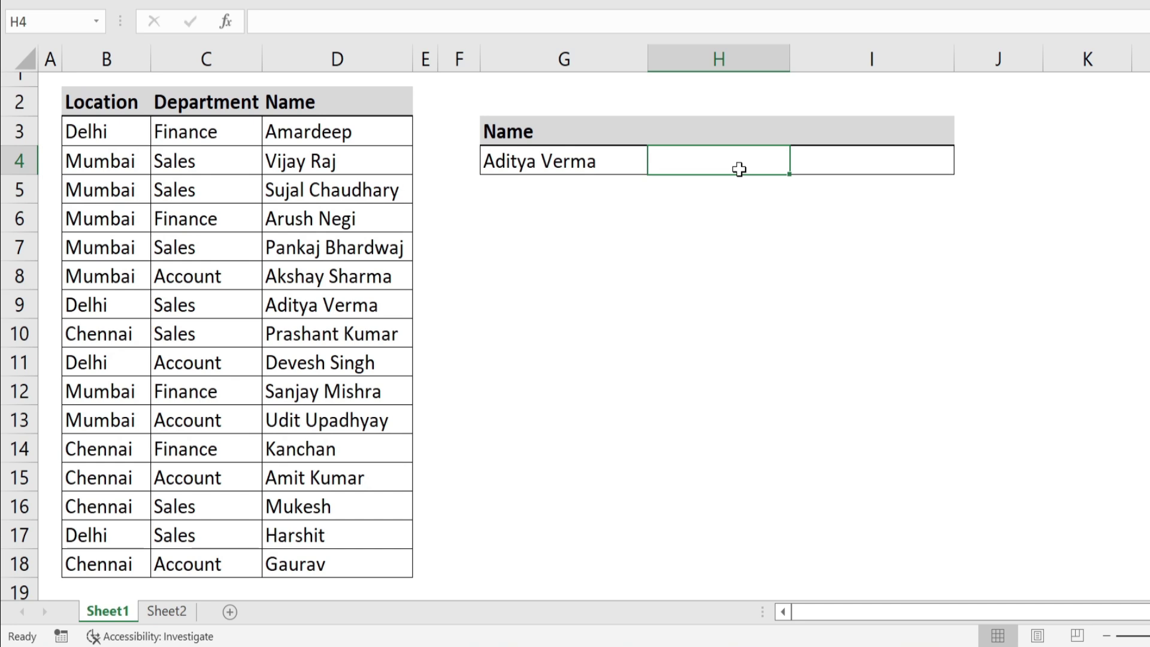
pyautogui.write('=')
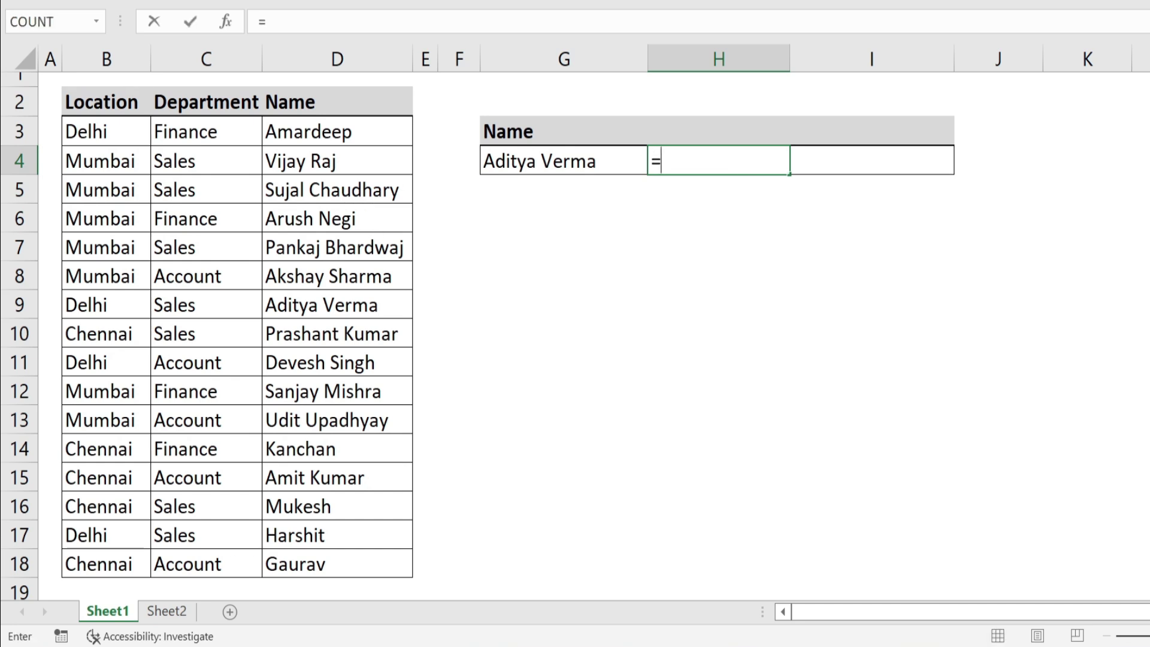
pyautogui.write('dg')
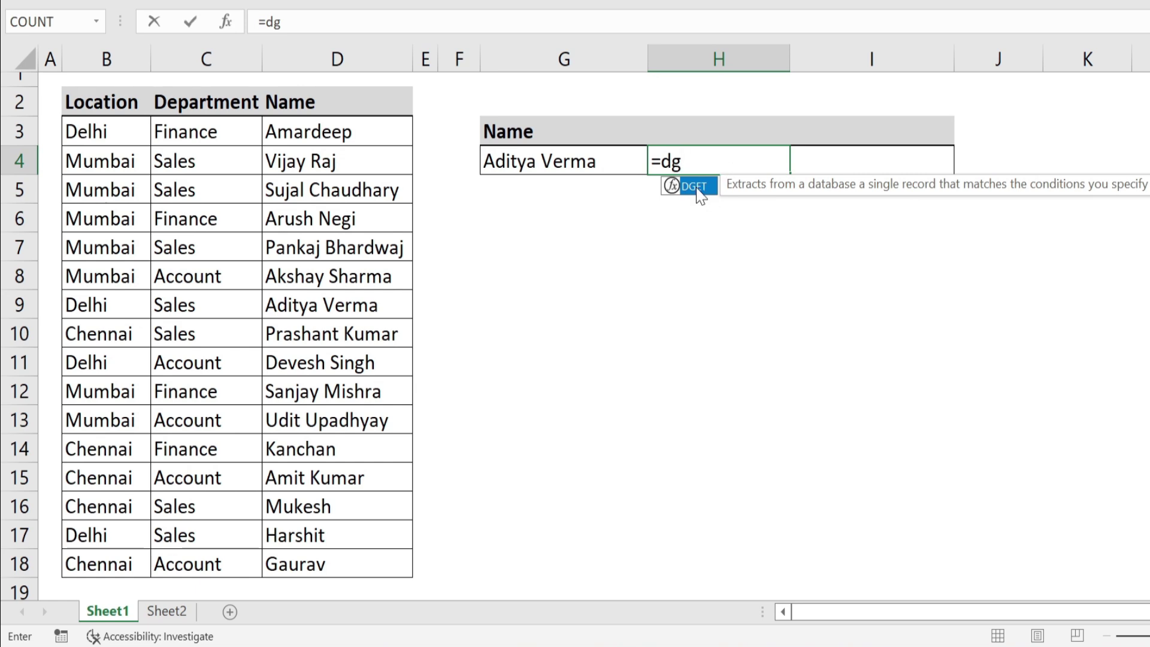
pyautogui.doubleClick(698, 188)
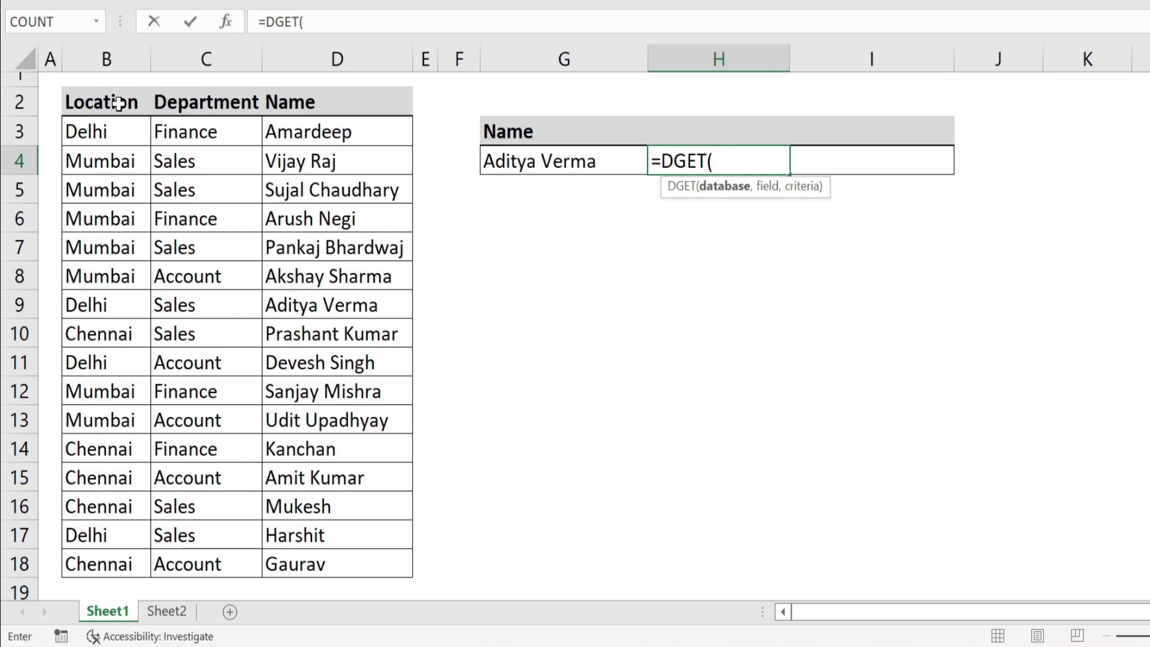
# Complete H4 as =DGET(B2:D30,1,G3:G4) to return the employee's location.
pyautogui.moveTo(118, 103); pyautogui.dragTo(399, 569)
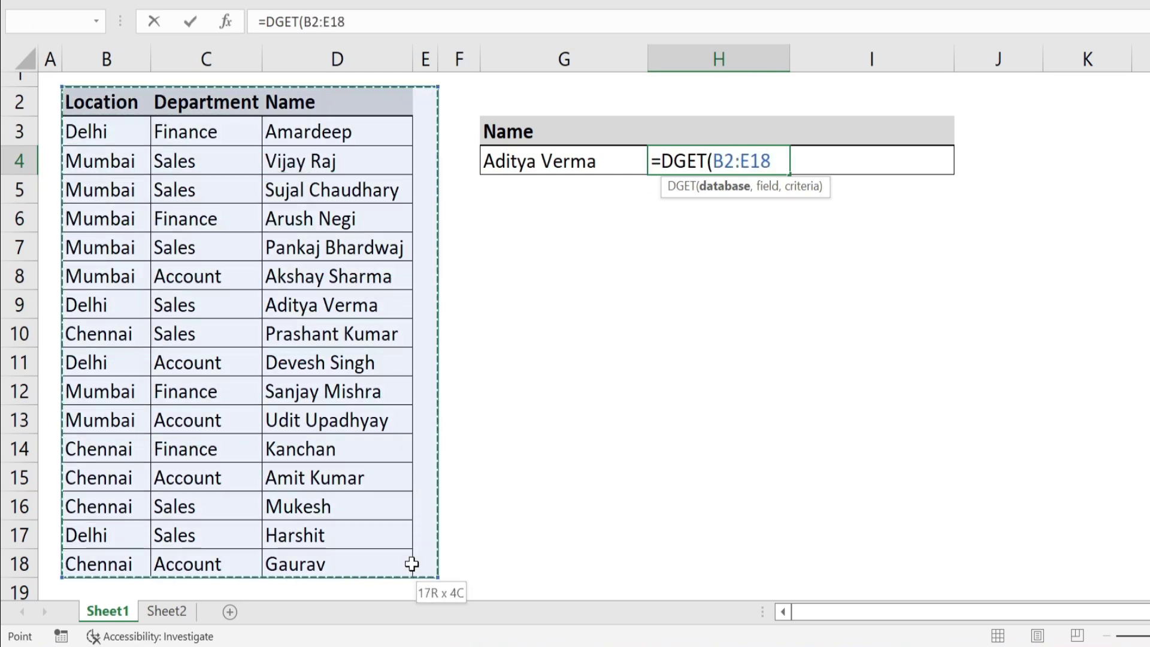
pyautogui.moveTo(399, 568); pyautogui.dragTo(358, 510)
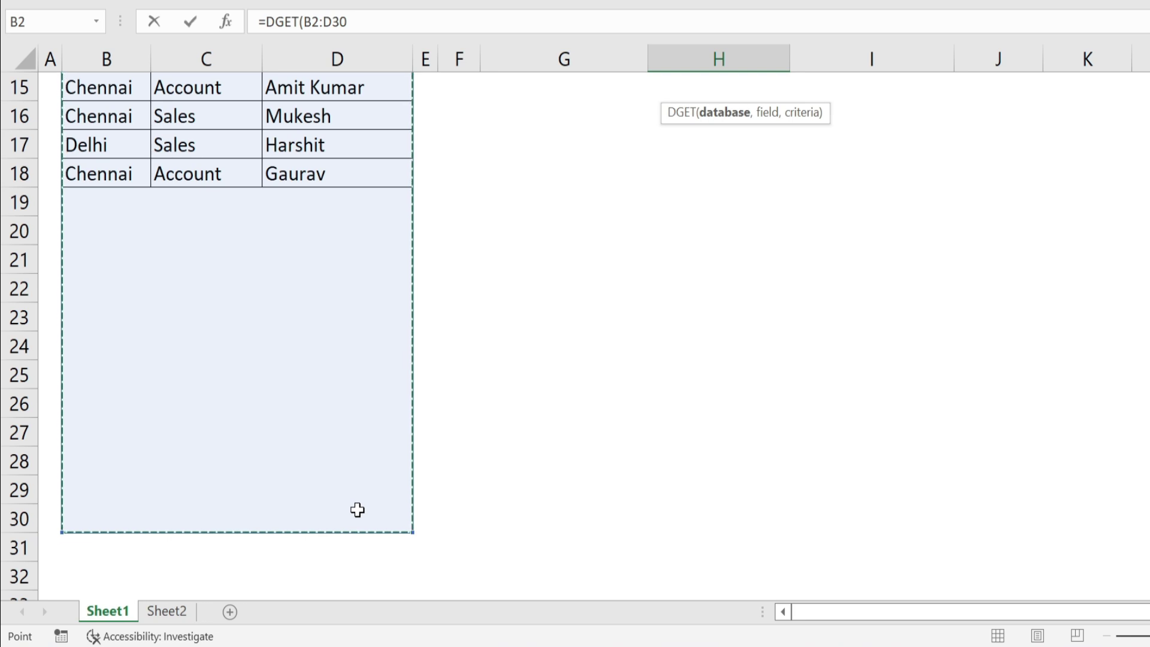
pyautogui.write(',')
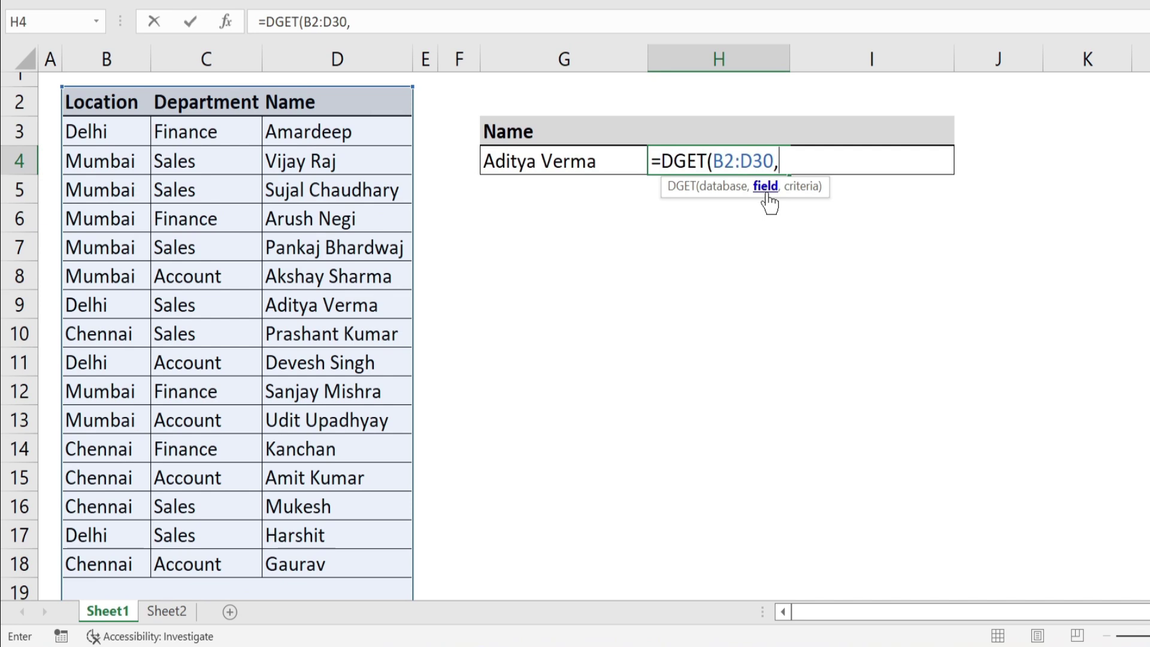
pyautogui.write('1,')
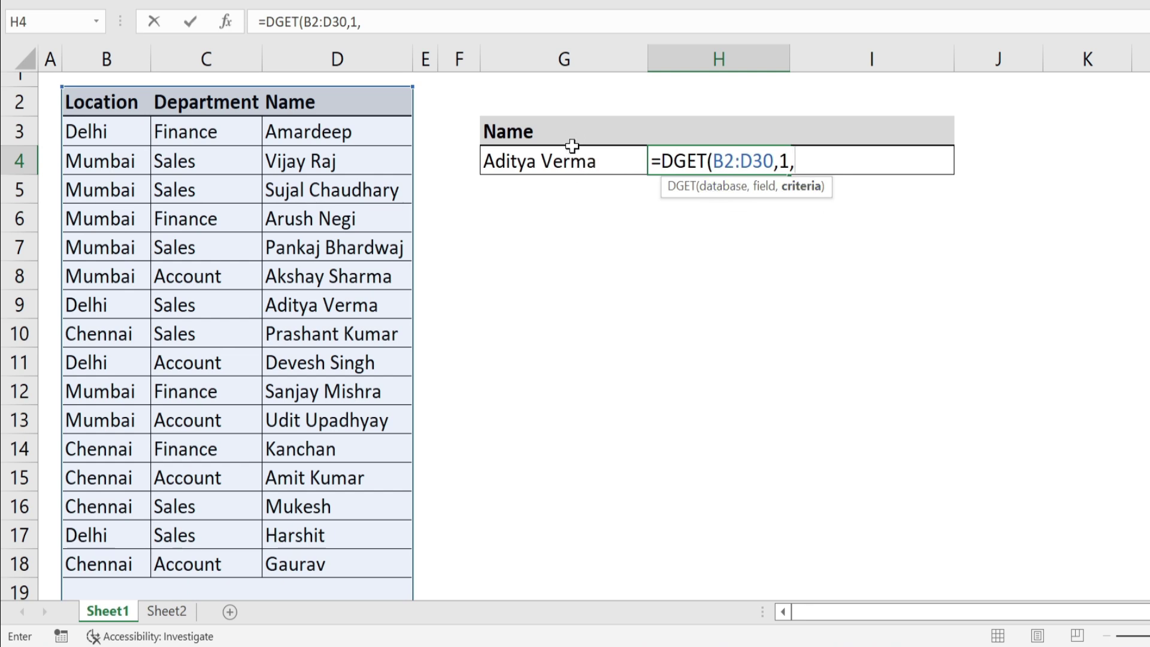
pyautogui.moveTo(569, 136); pyautogui.dragTo(567, 165)
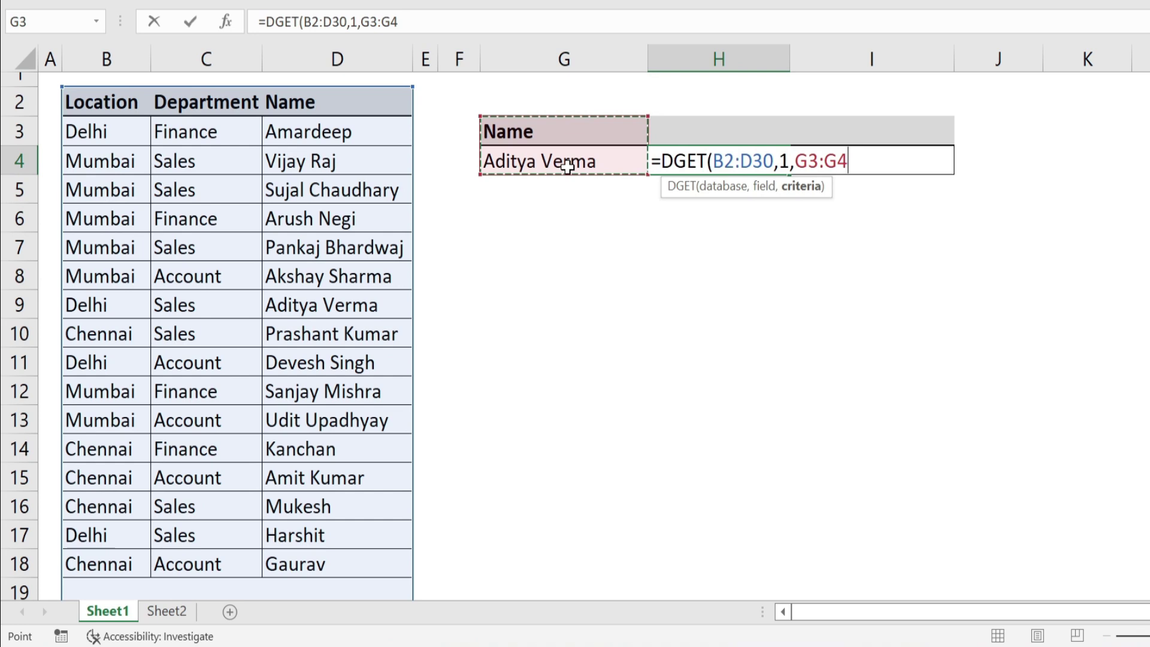
pyautogui.write(')')
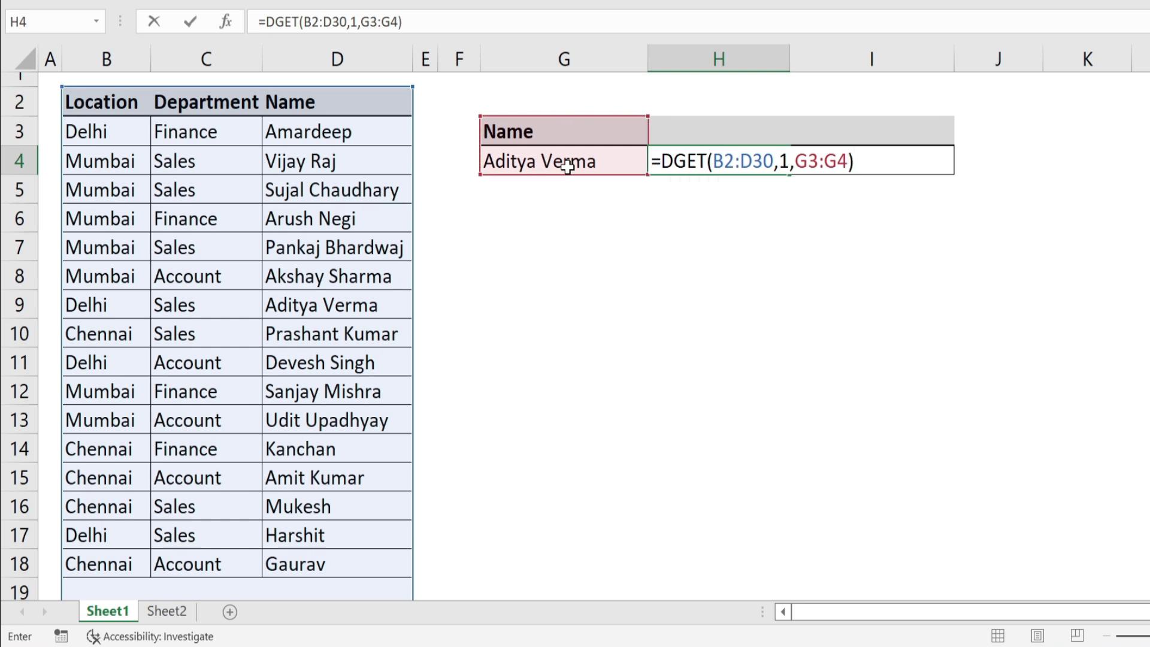
pyautogui.press('Return')
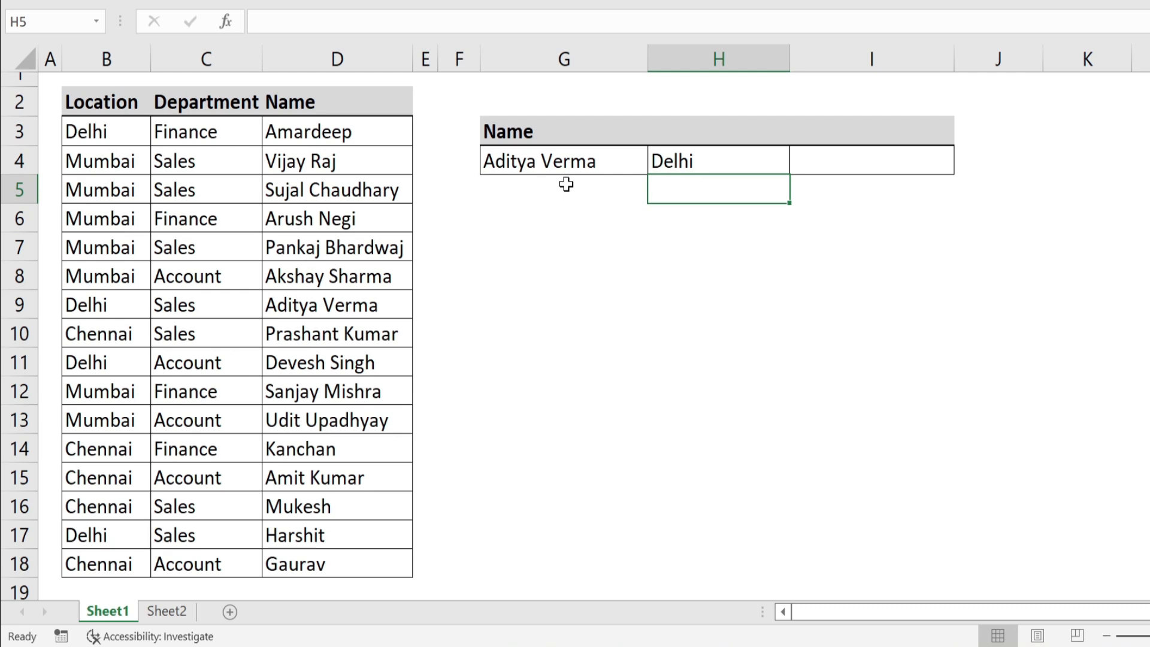
# Change H4's field argument from 1 to "Location" so it still returns Delhi.
pyautogui.click(757, 166)
pyautogui.press('F2')
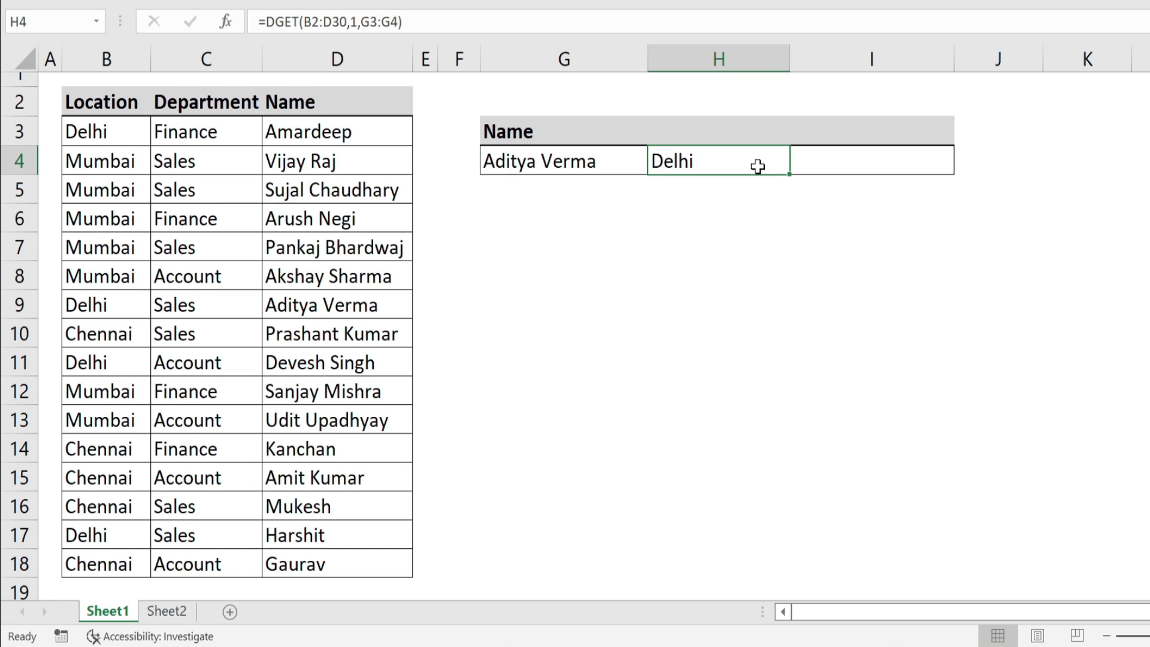
pyautogui.press('F2')
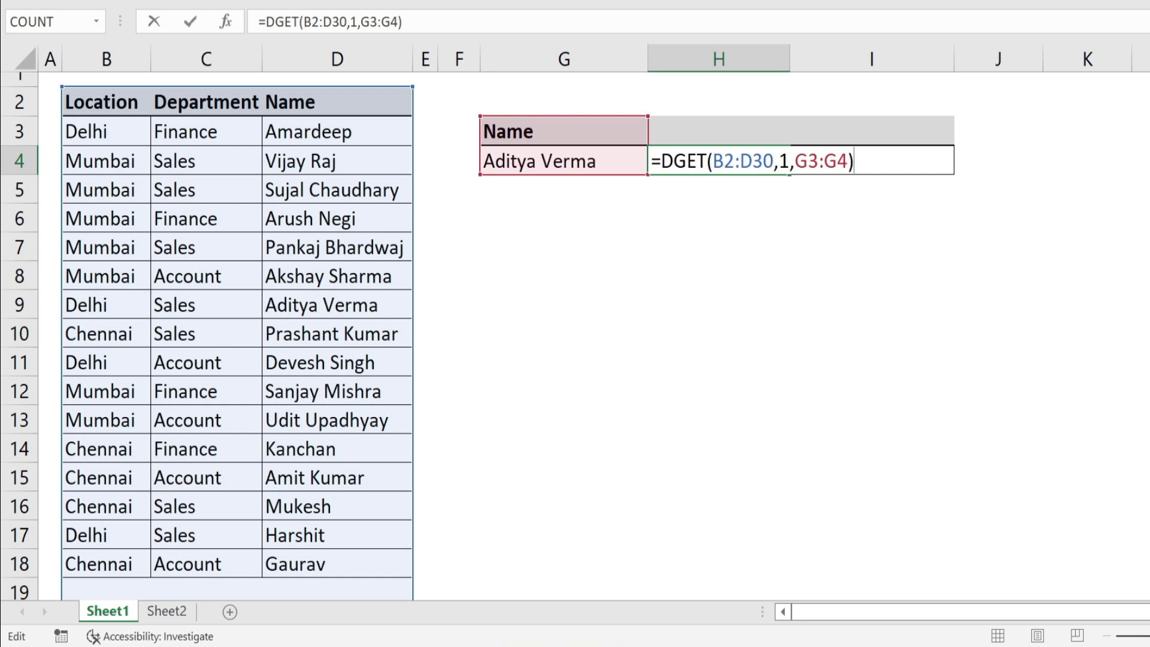
pyautogui.click(784, 160)
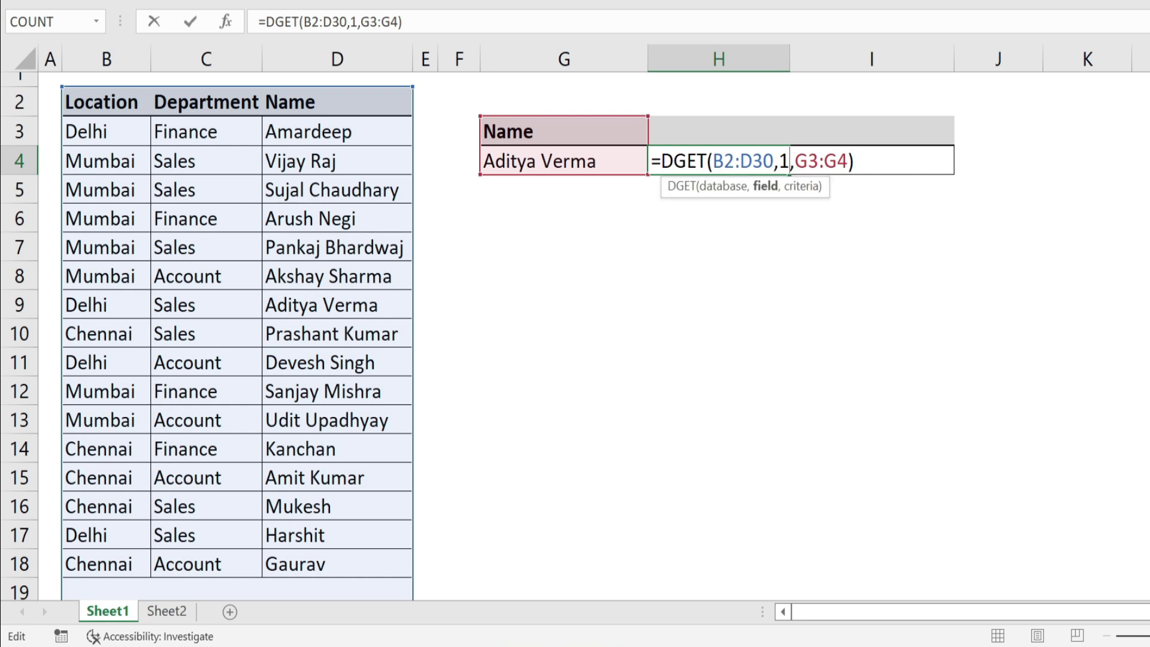
pyautogui.press('BackSpace')
pyautogui.write('"Location"')
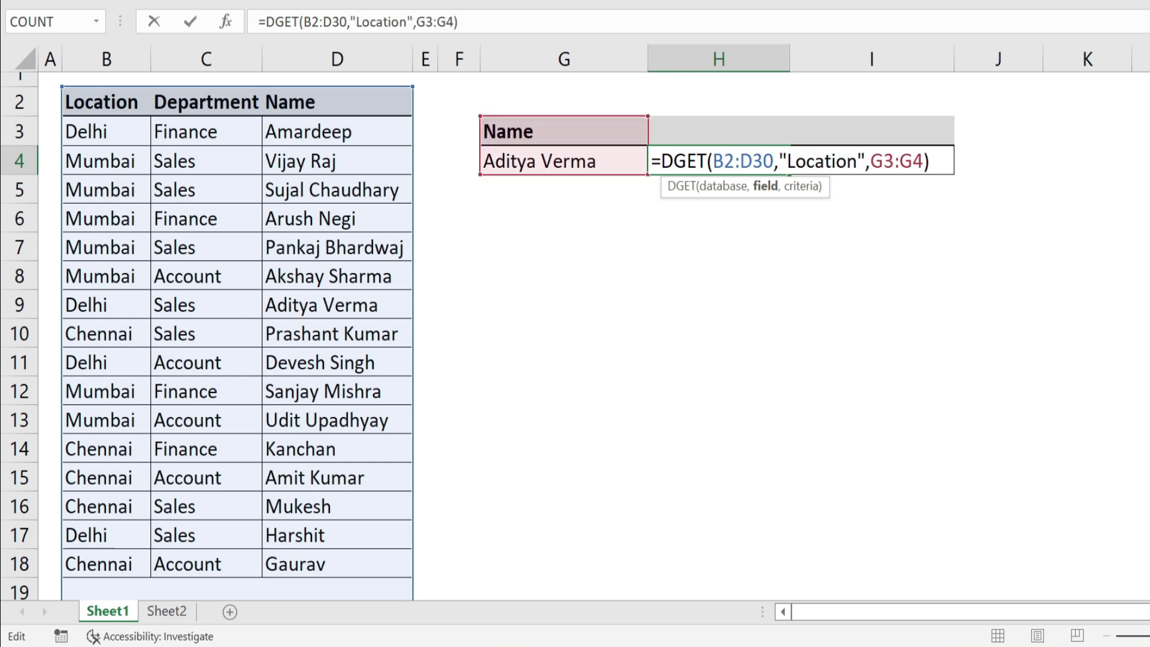
pyautogui.press('Return')
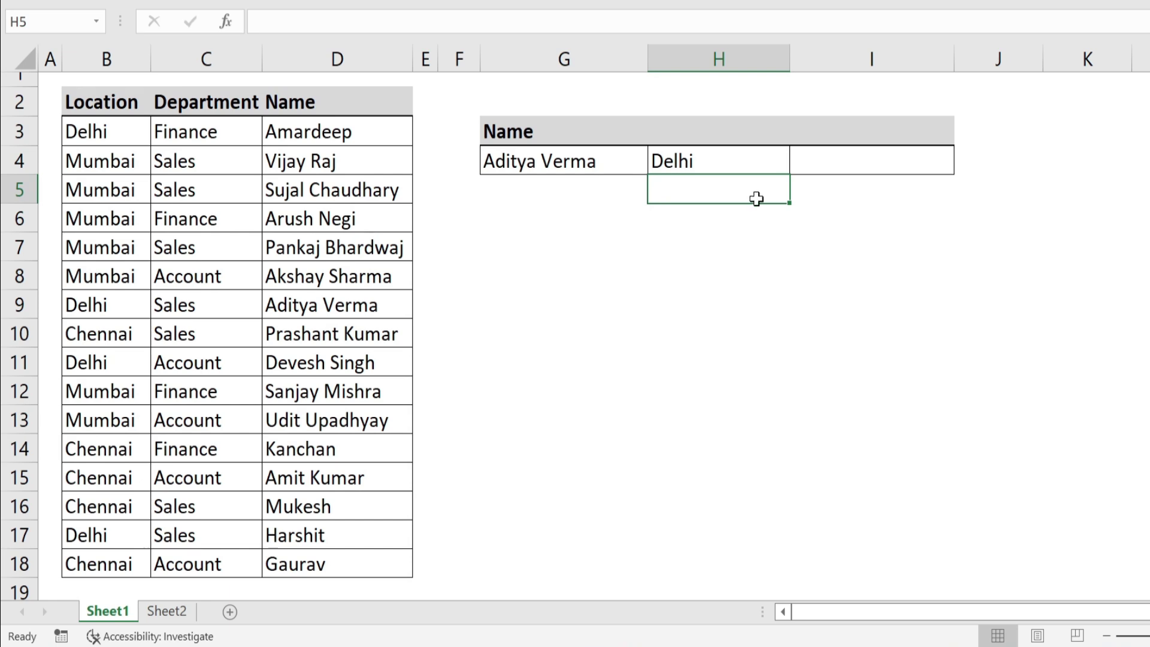
# Add the heading Location in H3.
pyautogui.click(744, 137)
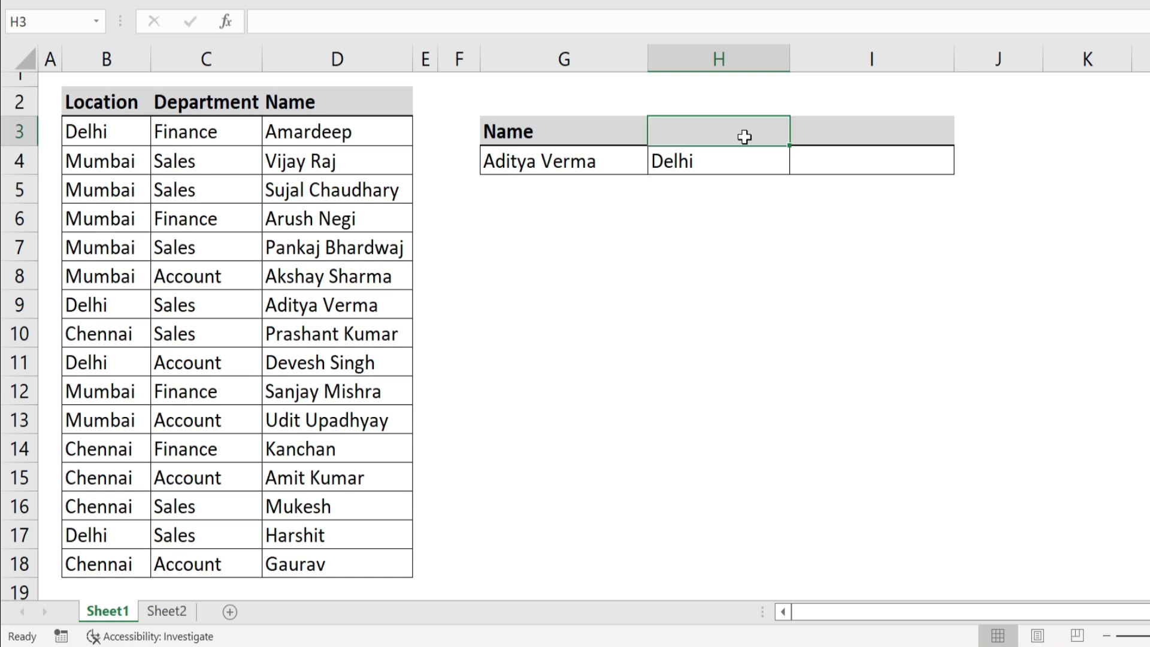
pyautogui.write('Location')
pyautogui.press('Return')
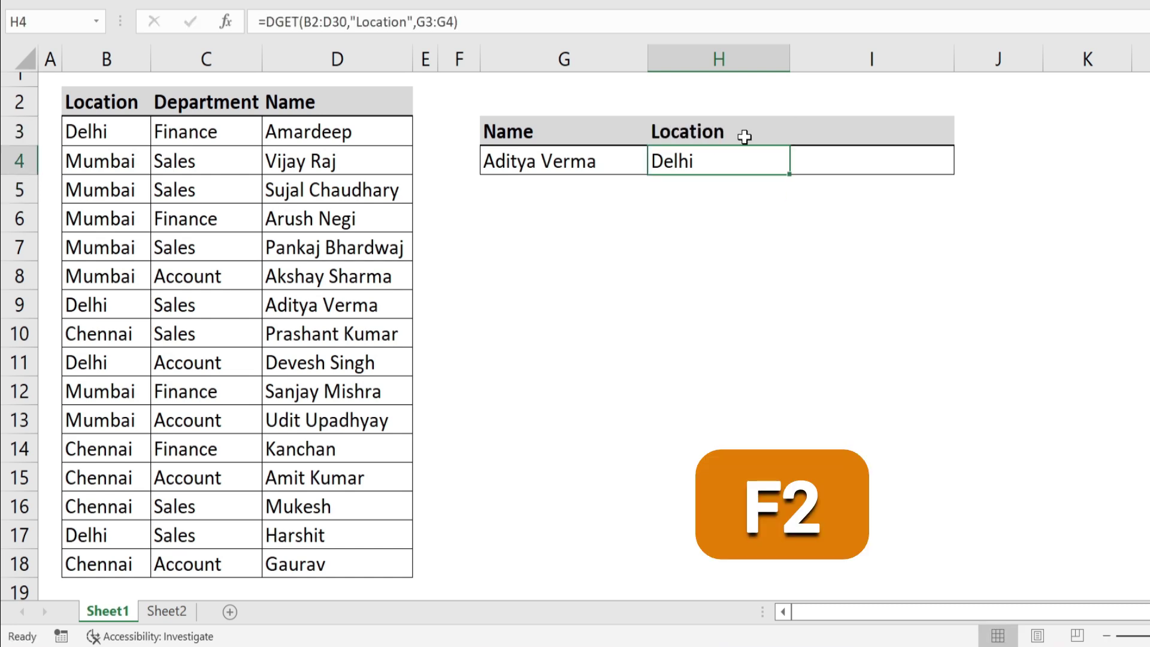
# Replace the typed field in H4 with a reference to H3, giving =DGET(B2:D30,H3,G3:G4).
pyautogui.press('F2')
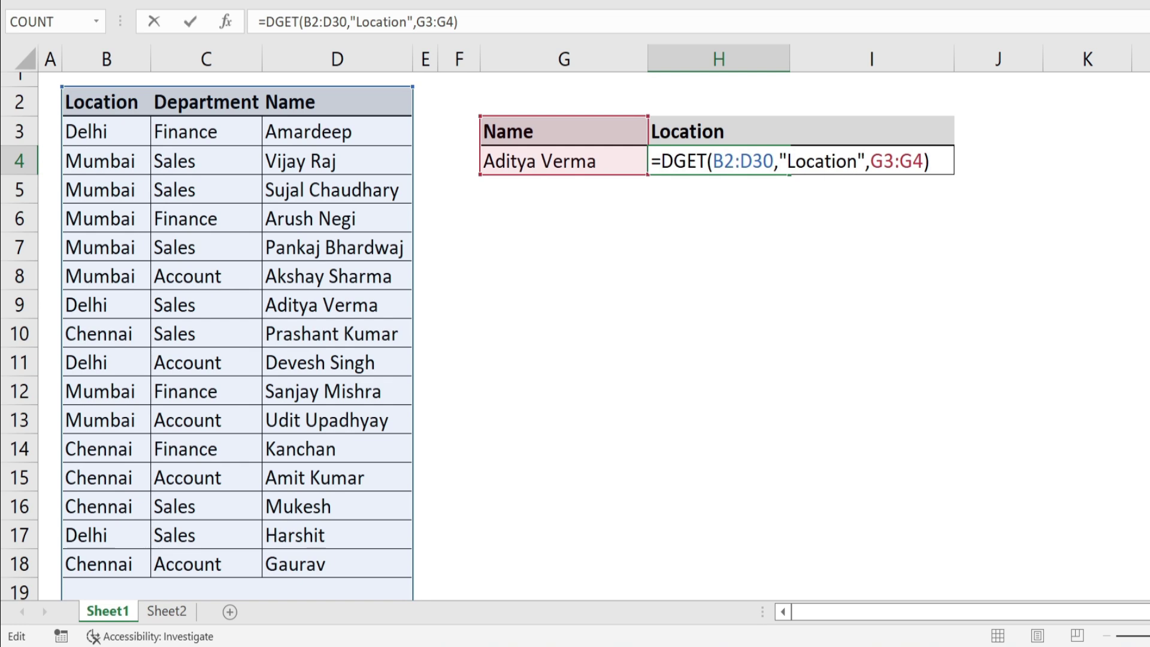
pyautogui.moveTo(774, 161); pyautogui.dragTo(866, 160)
pyautogui.press('Delete')
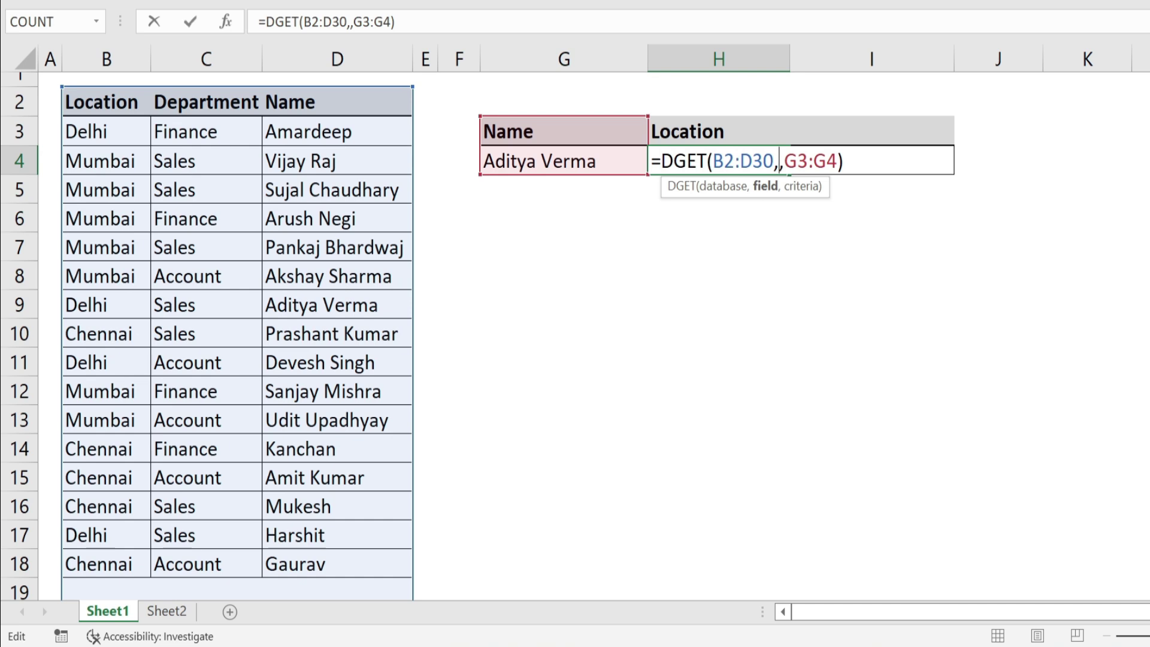
pyautogui.click(706, 124)
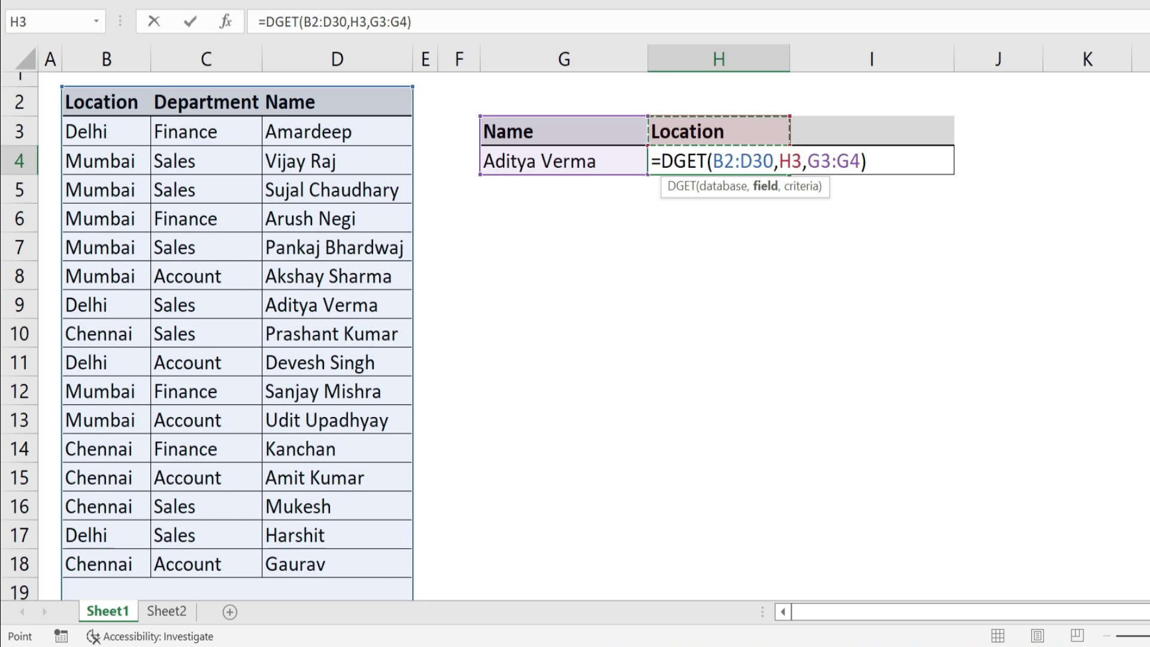
pyautogui.press('Return')
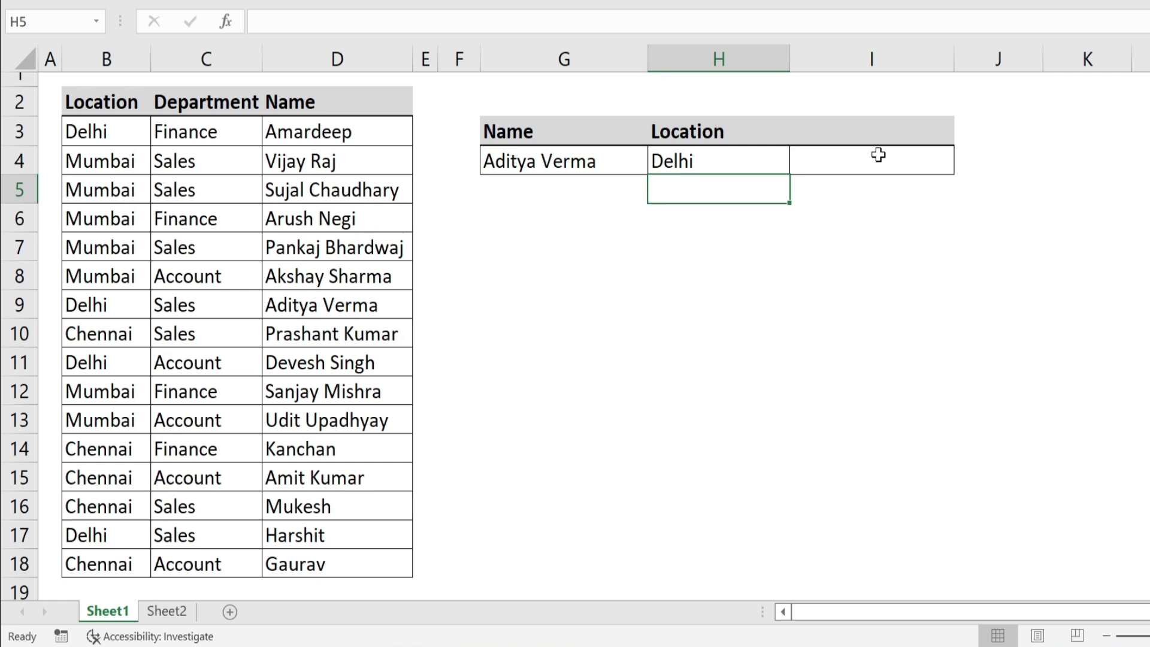
# Add the heading Department in I3.
pyautogui.click(888, 126)
pyautogui.write('Depar')
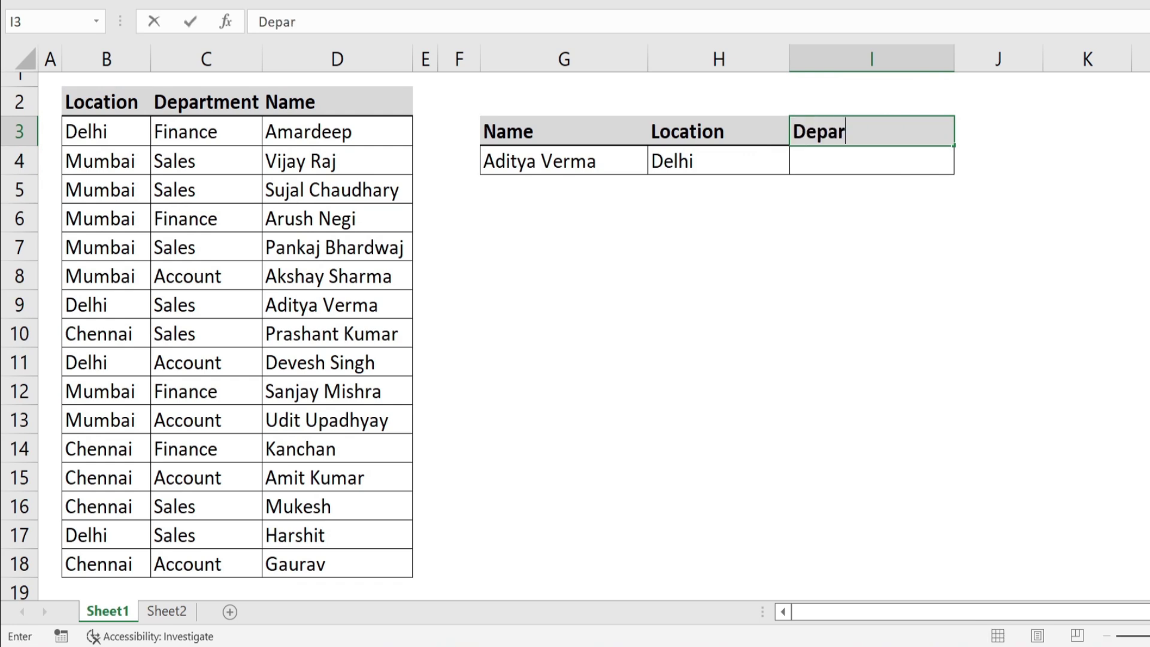
pyautogui.write('tment')
pyautogui.press('Return')
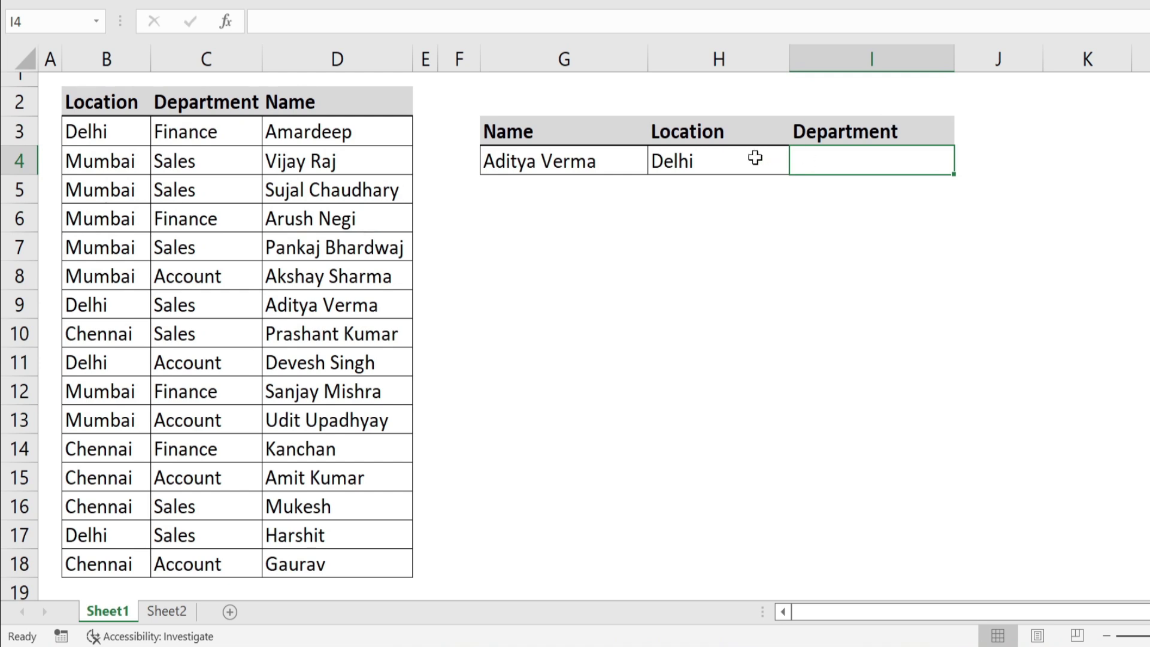
# Make H4's ranges absolute: $B$2:$D$30 and $G$3:$G$4.
pyautogui.click(756, 157)
pyautogui.doubleClick(755, 158)
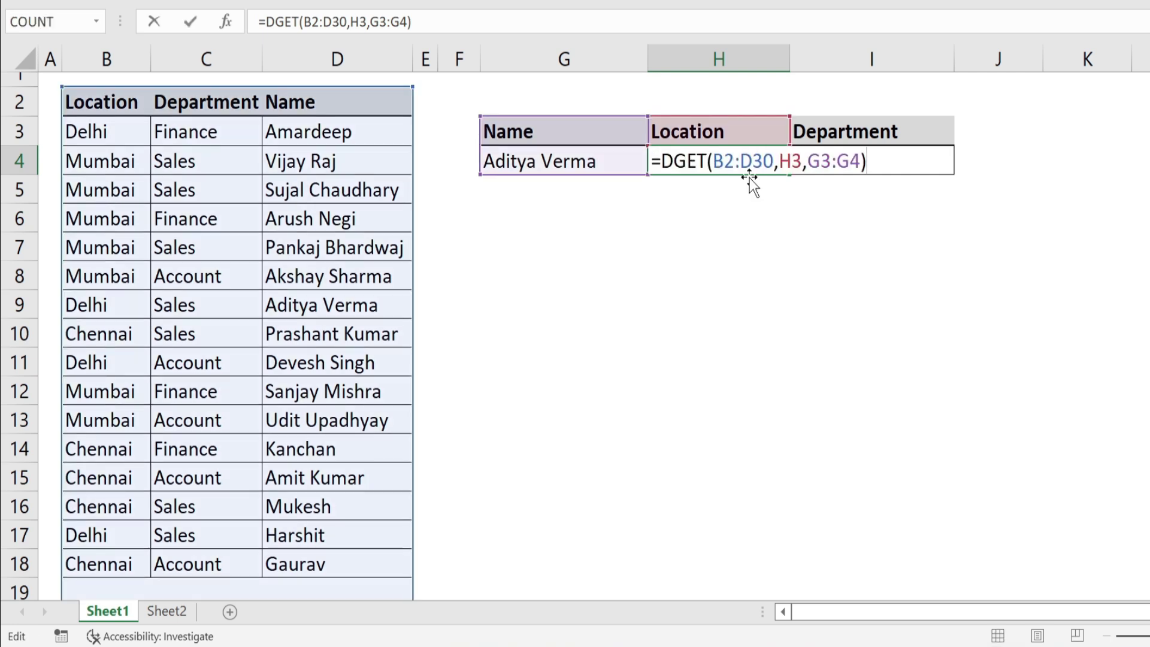
pyautogui.moveTo(712, 161); pyautogui.dragTo(774, 161)
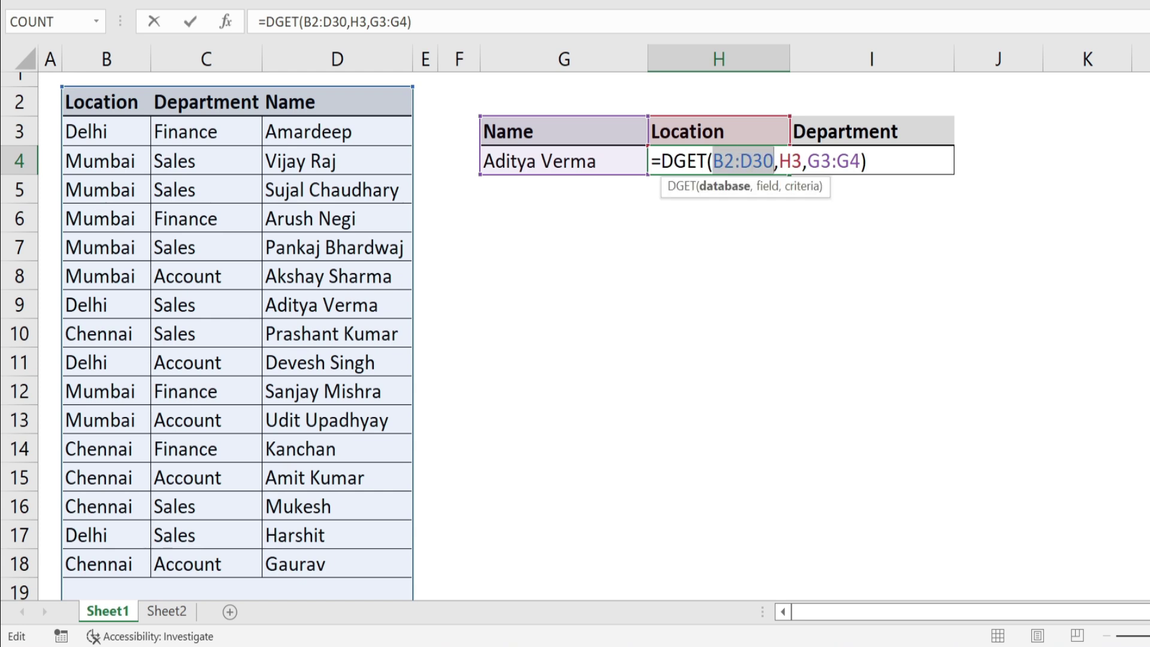
pyautogui.press('F4')
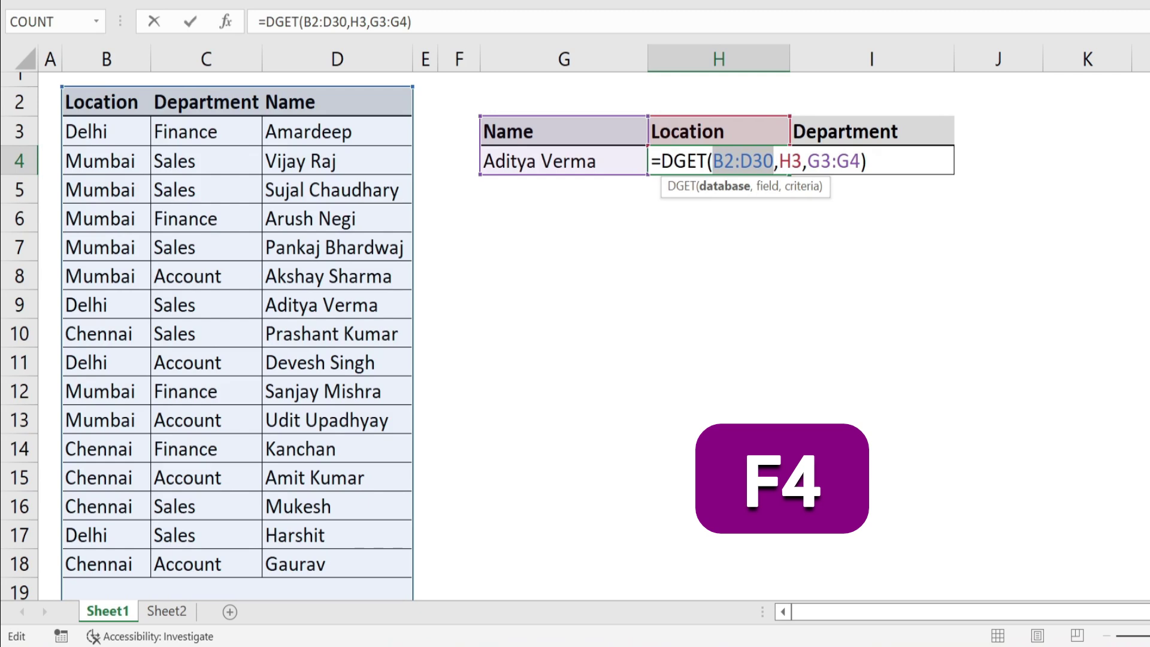
pyautogui.press('F4')
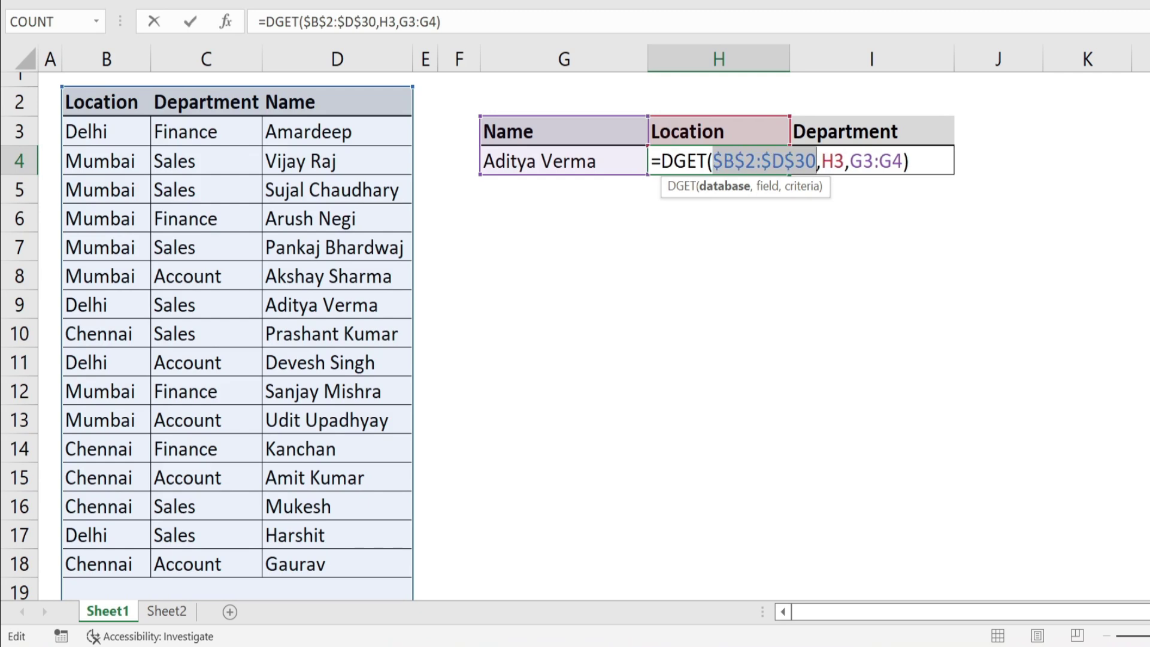
pyautogui.moveTo(849, 161); pyautogui.dragTo(903, 161)
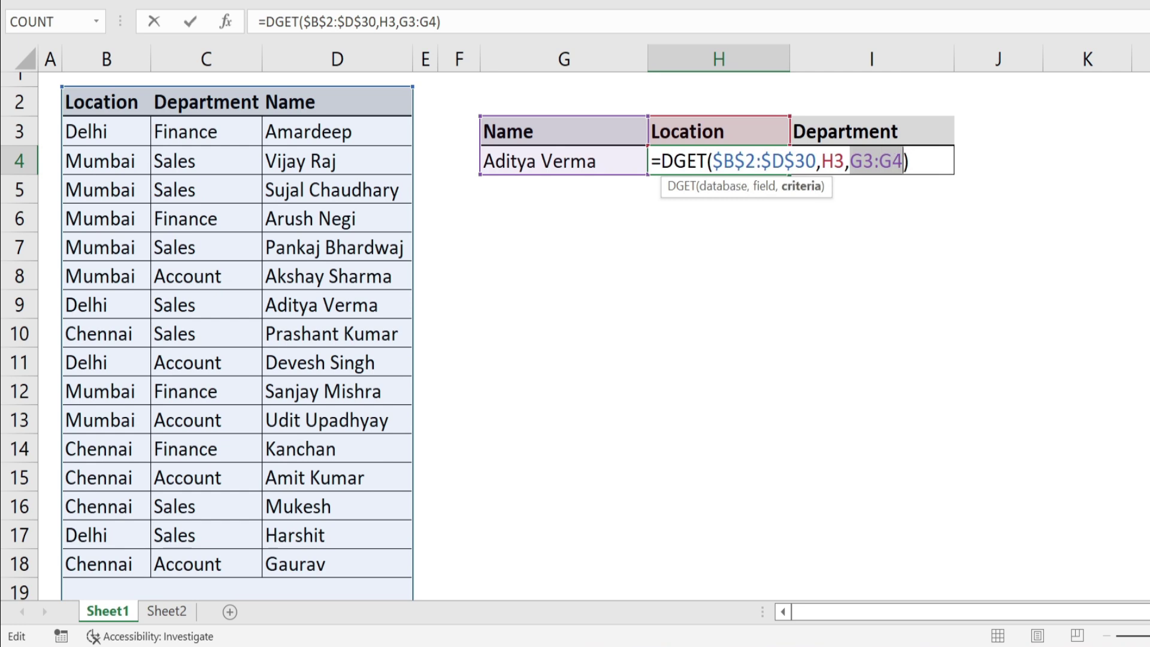
pyautogui.press('F4')
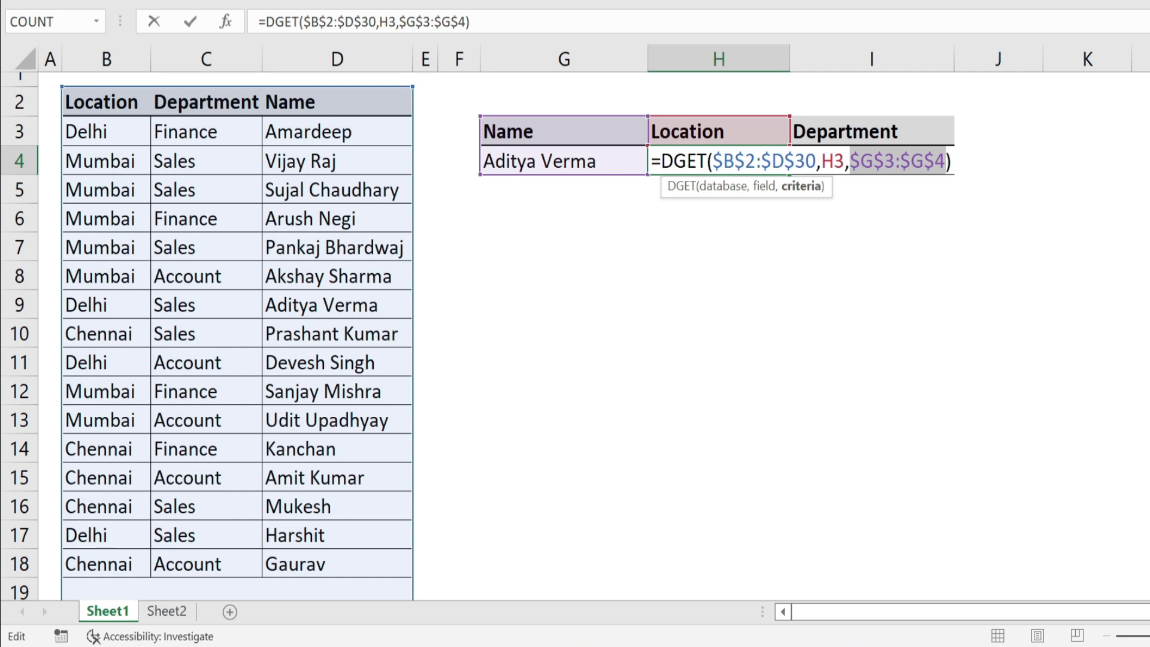
pyautogui.press('Return')
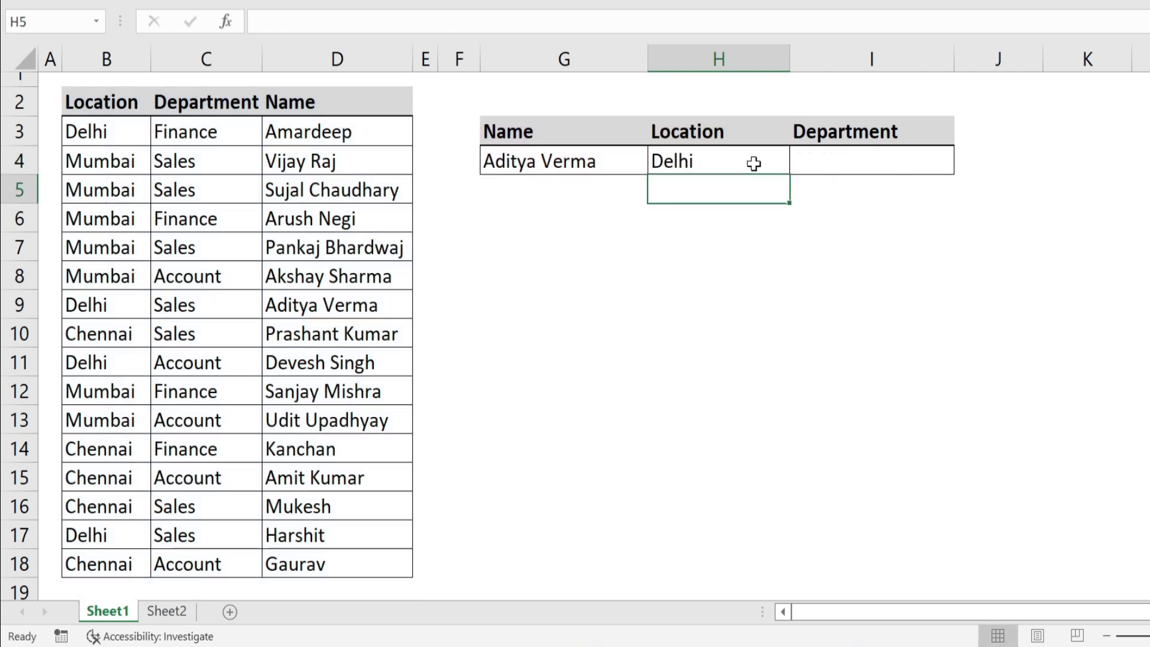
# Fill the H4 formula into I4 so it returns Sales for Department.
pyautogui.click(766, 163)
pyautogui.moveTo(789, 176); pyautogui.dragTo(921, 182)
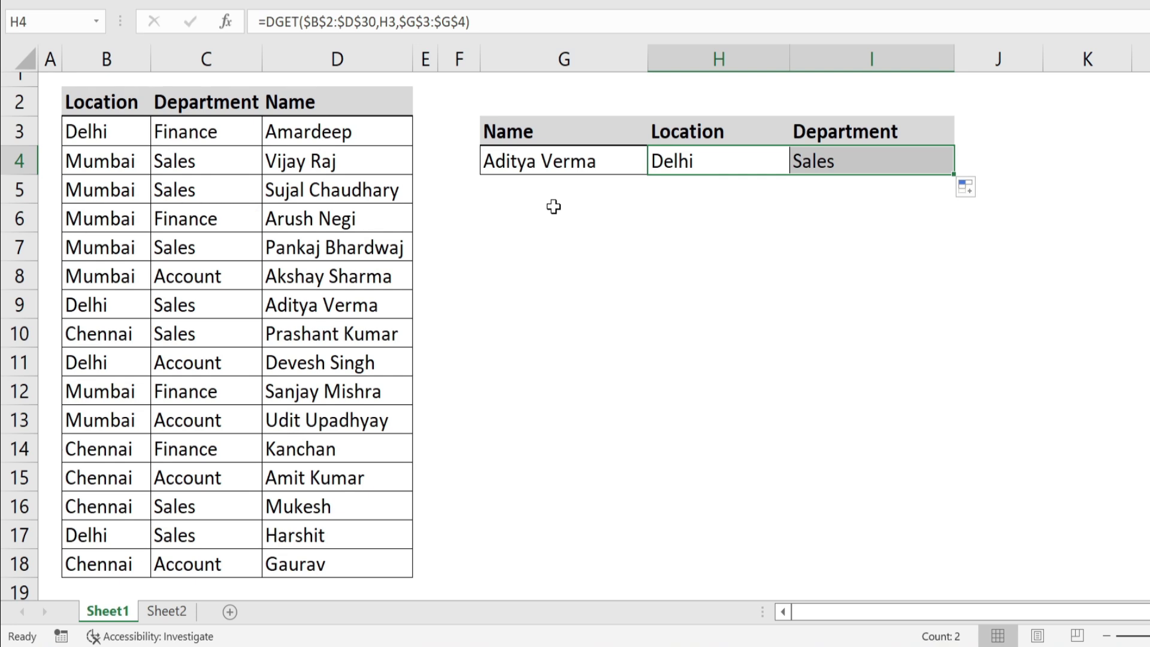
pyautogui.click(571, 162)
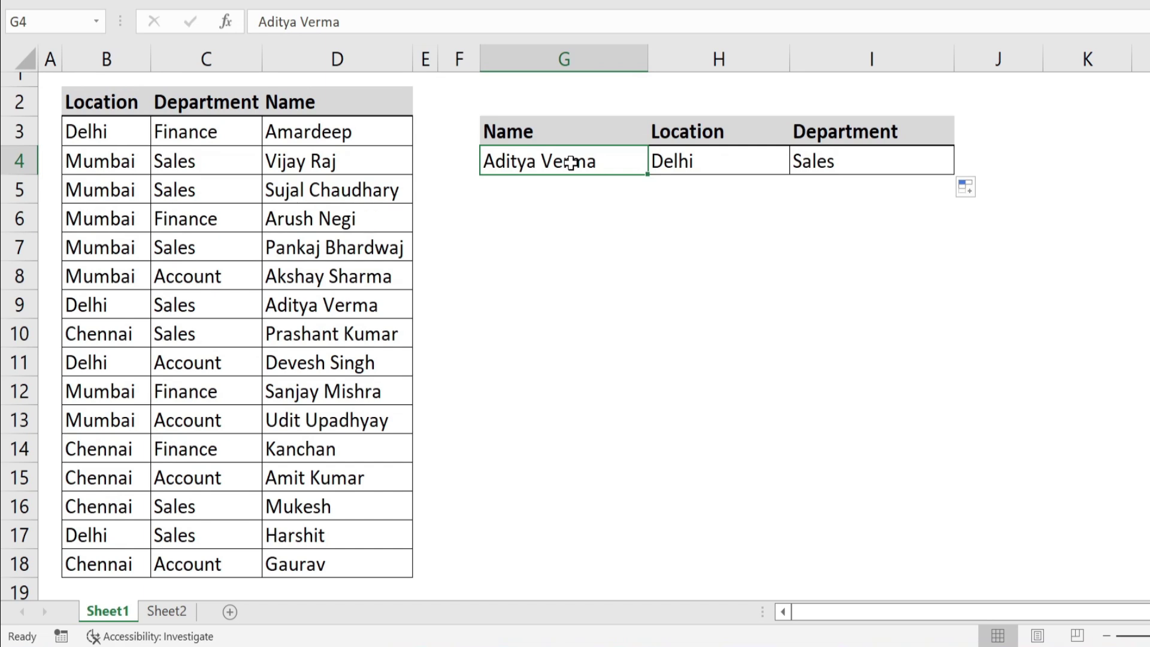
# Change G4 to Aditya, then Arush, so the lookups return Mumbai and Finance.
pyautogui.write('Aditya')
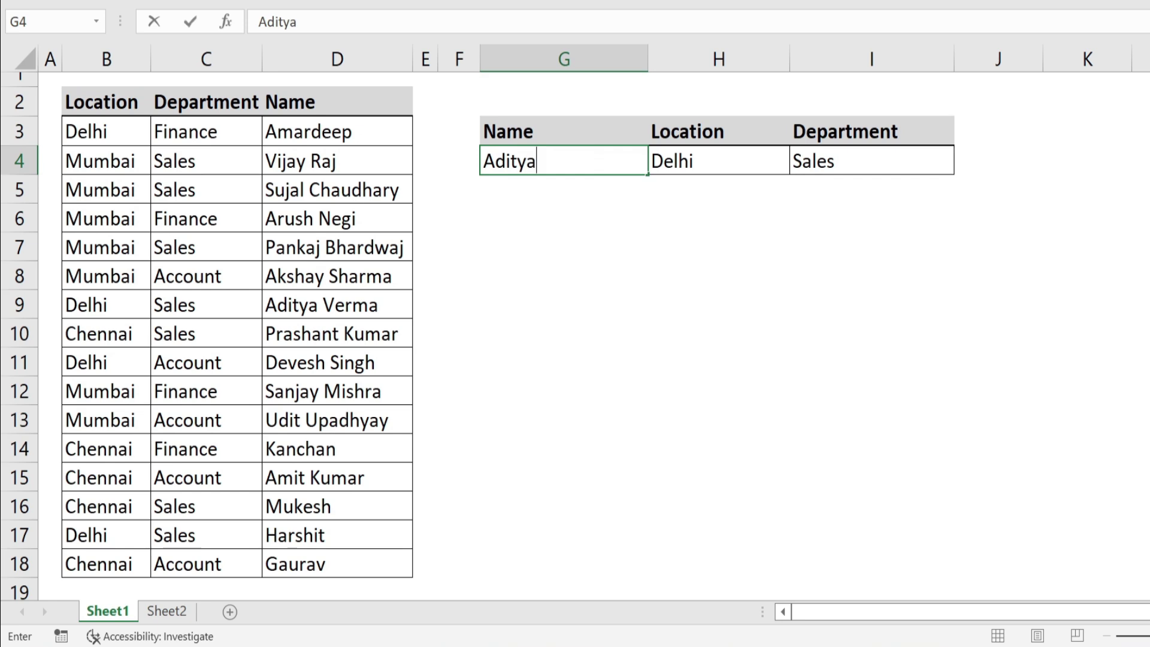
pyautogui.press('Return')
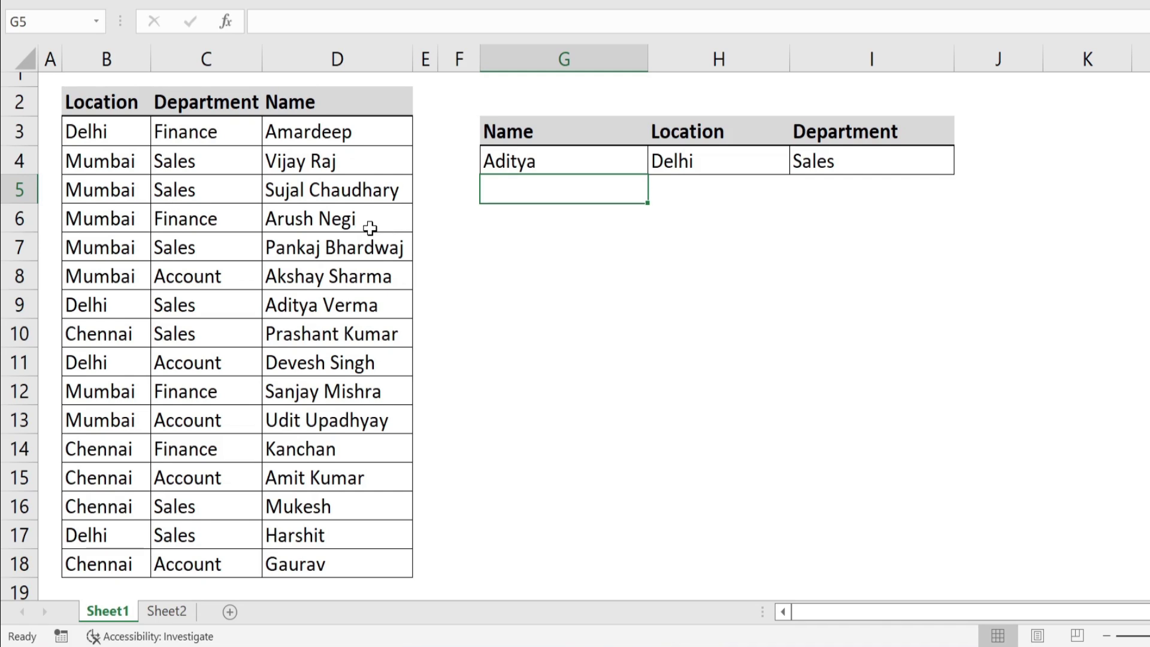
pyautogui.click(574, 168)
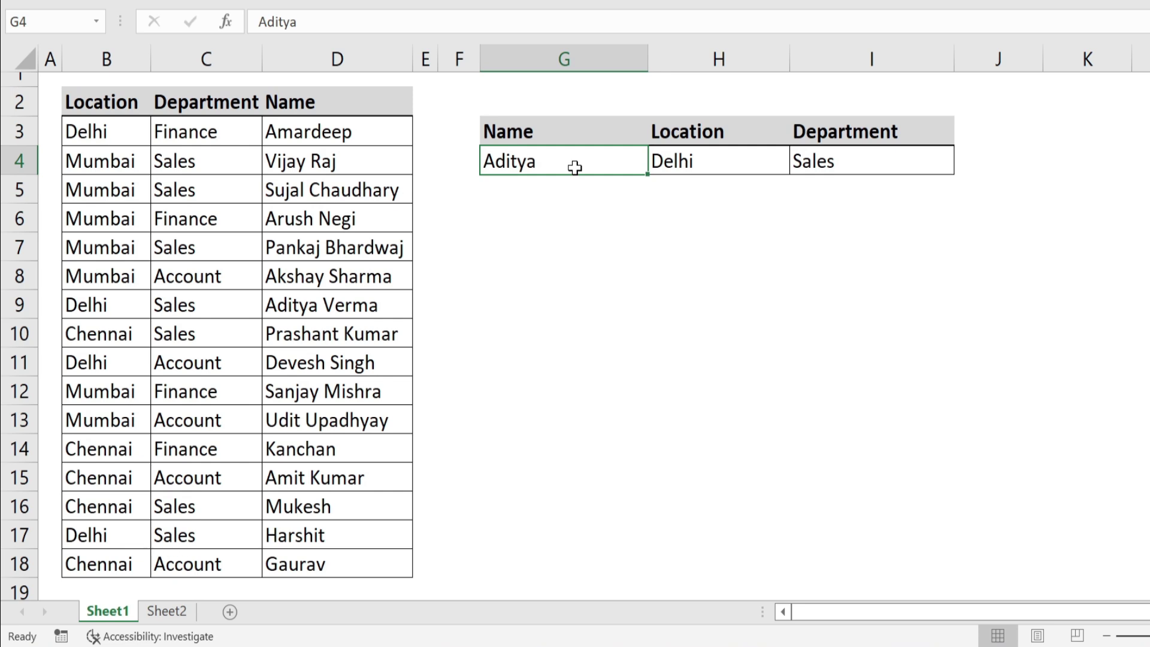
pyautogui.write('Arush')
pyautogui.press('Return')
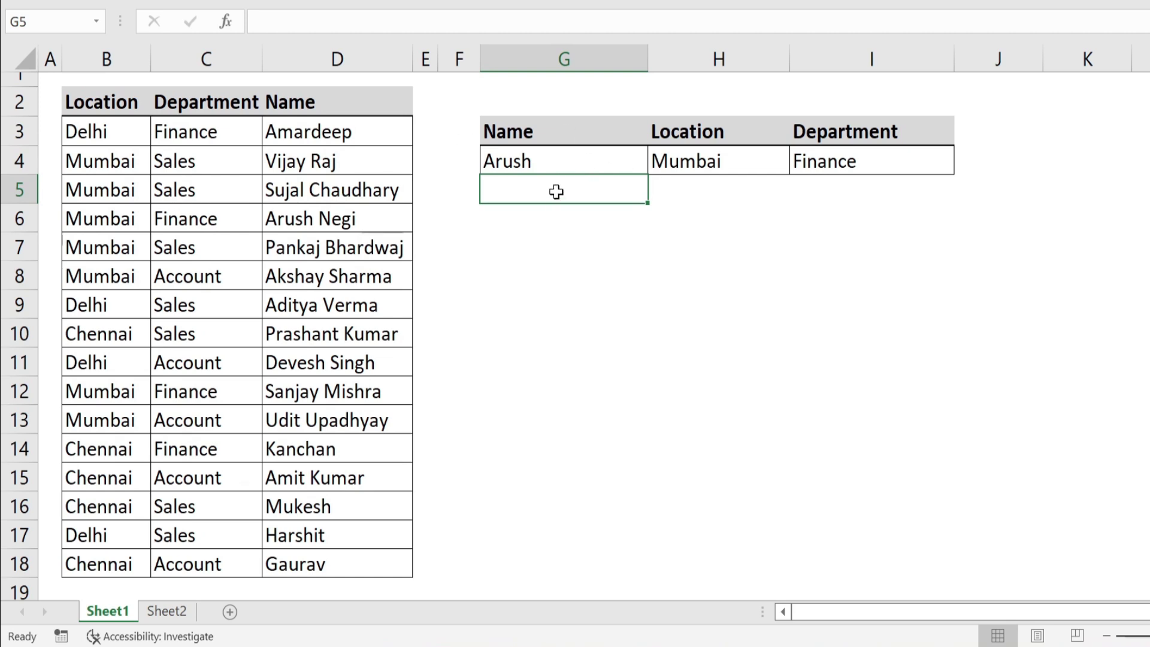
pyautogui.write('Vijay Raj')
pyautogui.press('Return')
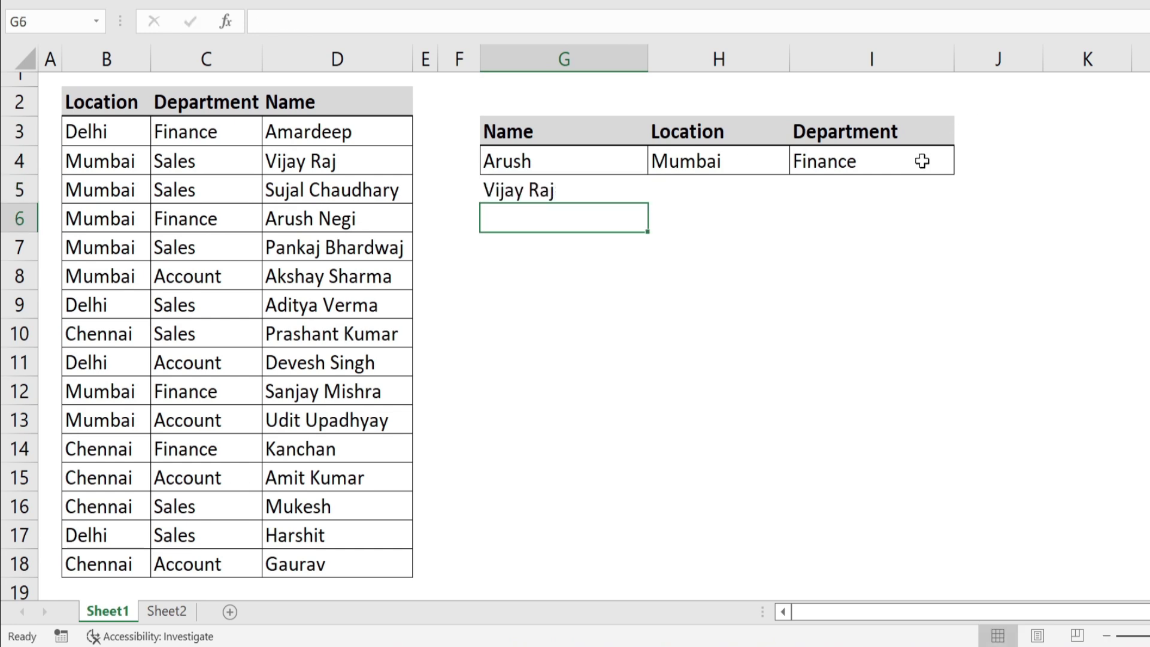
pyautogui.click(922, 159)
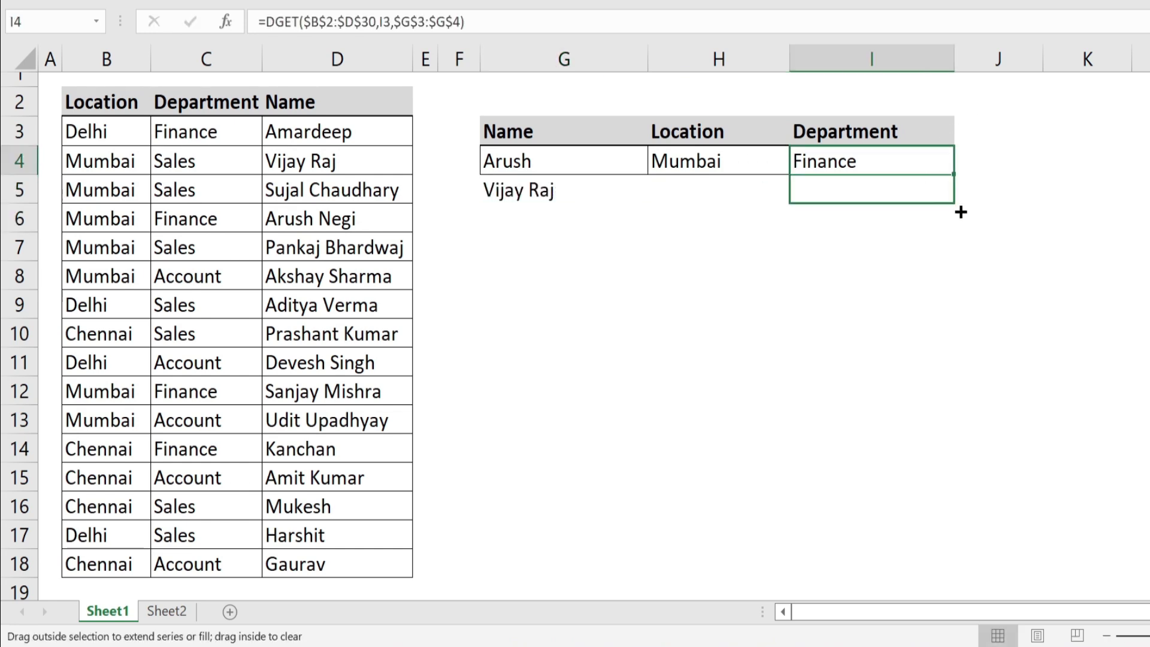
pyautogui.moveTo(958, 178); pyautogui.dragTo(962, 214)
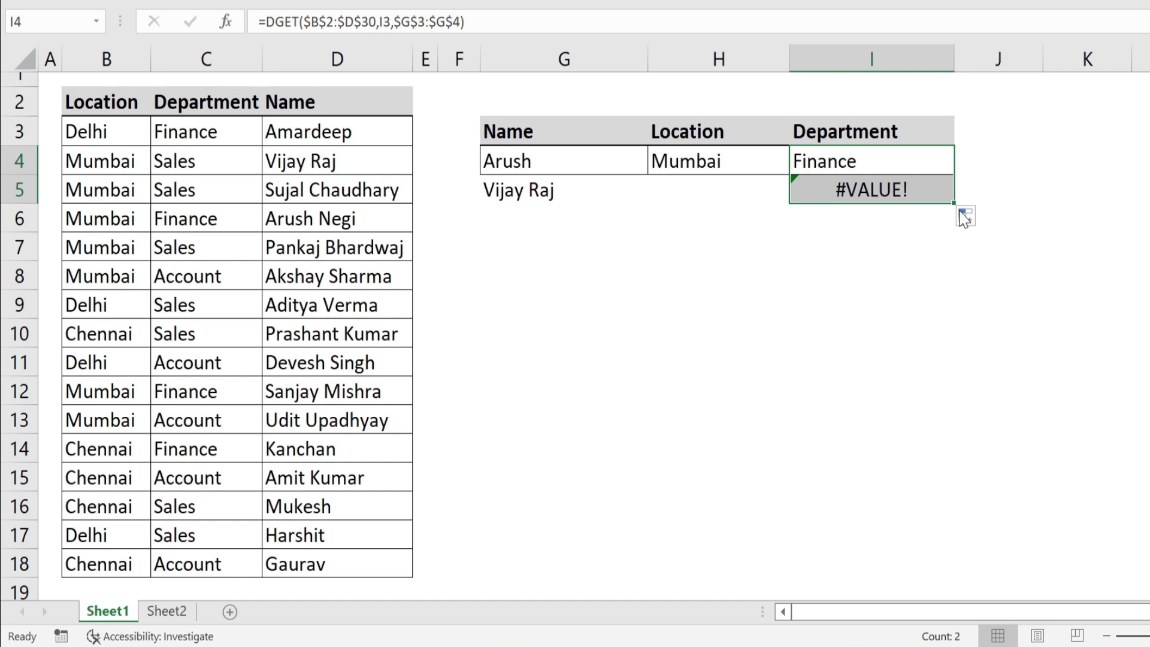
pyautogui.moveTo(529, 188); pyautogui.dragTo(1003, 198)
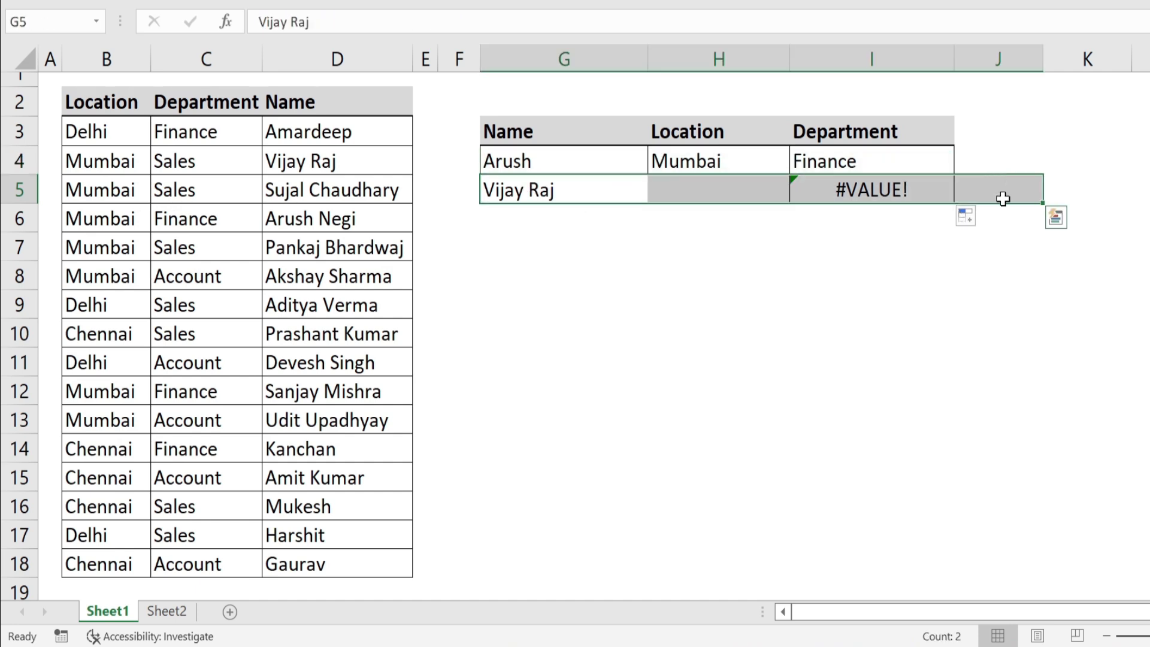
pyautogui.hotkey('ctrl', 'z')
pyautogui.click(986, 239)
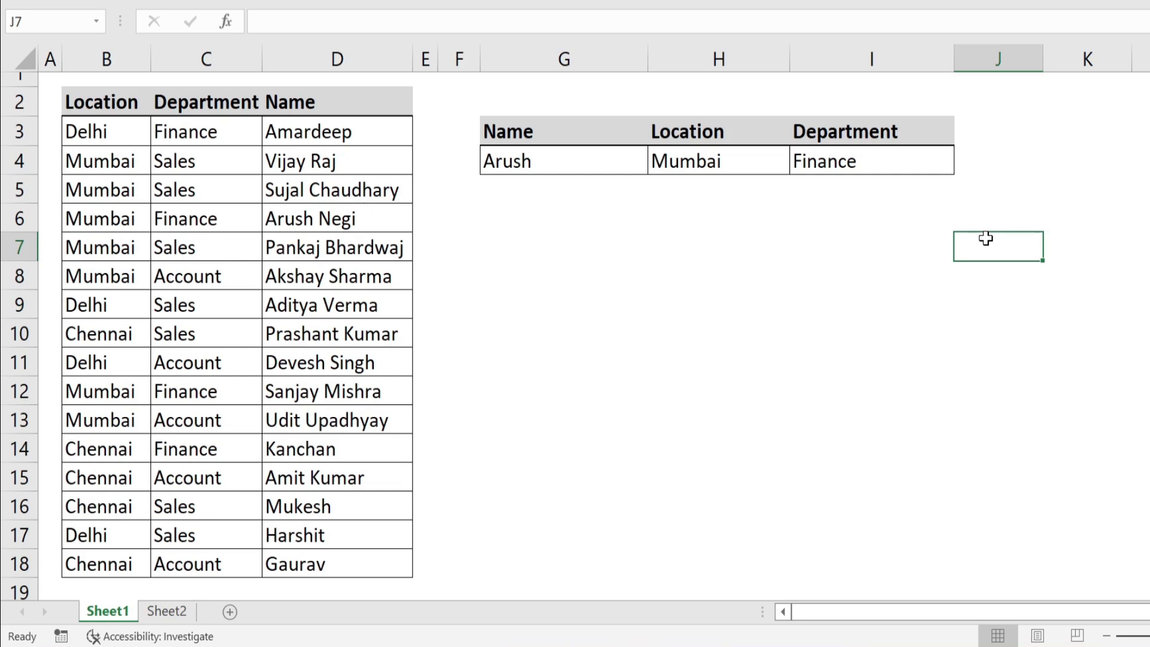
pyautogui.doubleClick(572, 160)
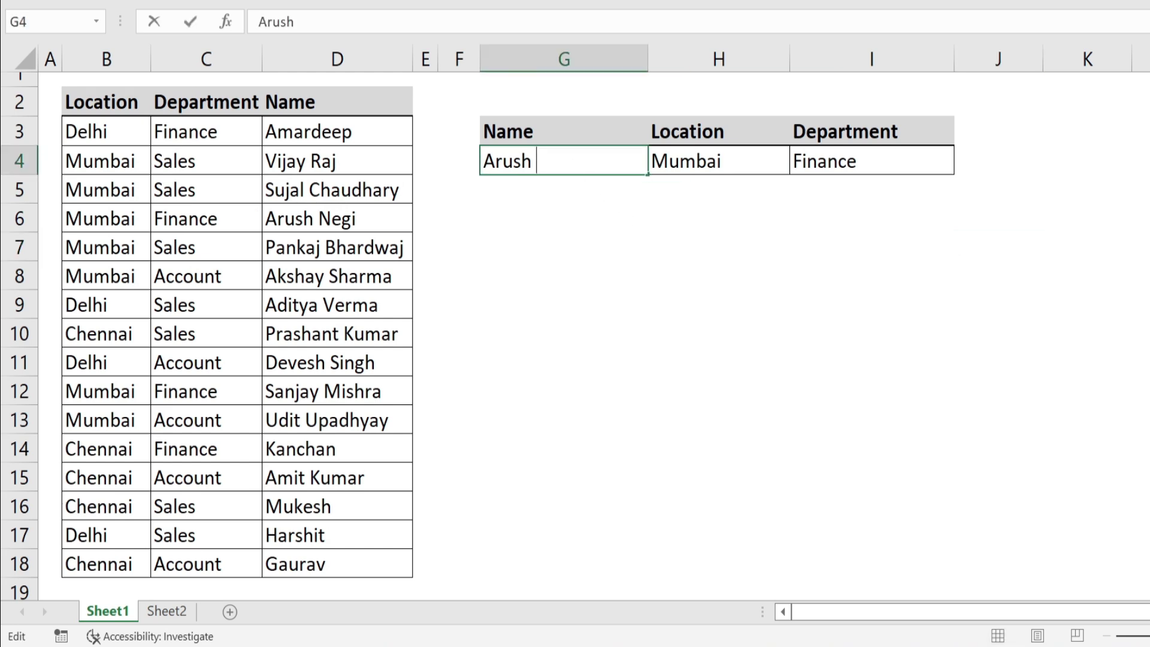
pyautogui.write('Negi')
pyautogui.press('Return')
pyautogui.click(565, 179)
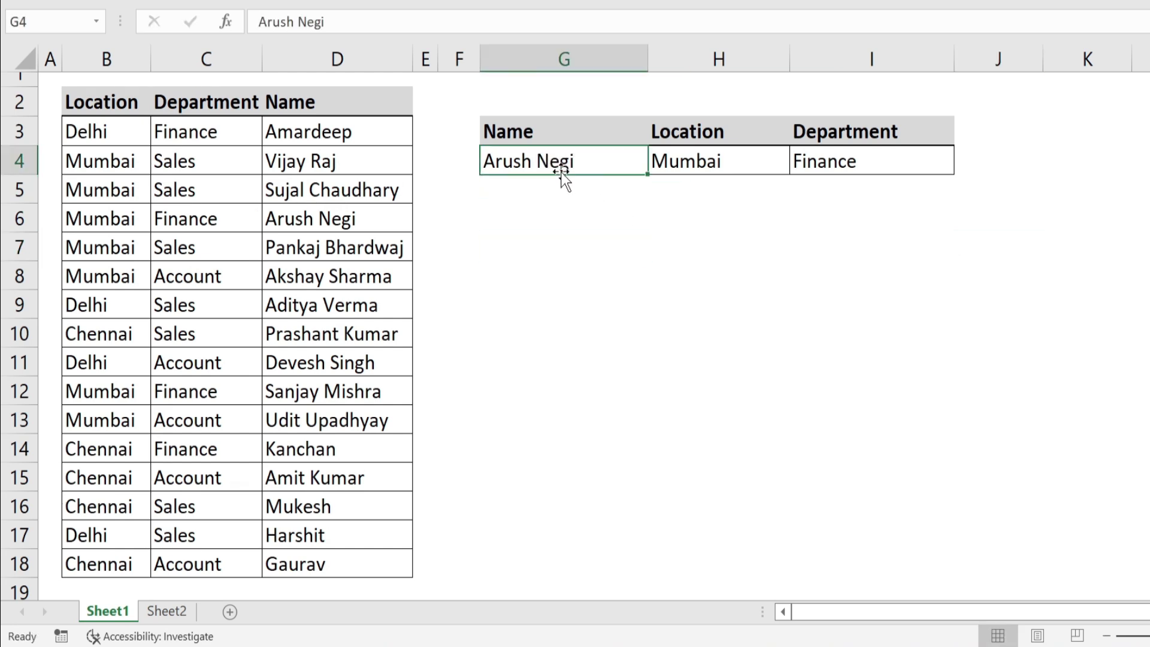
pyautogui.hotkey('ctrl', 'c')
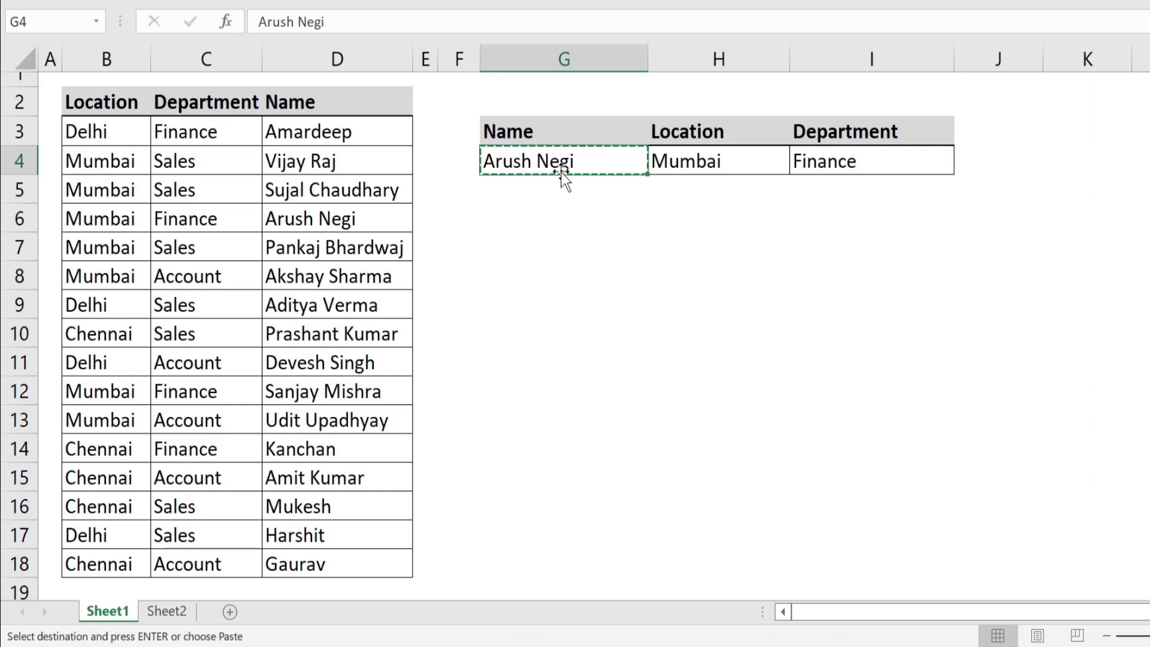
pyautogui.click(355, 477)
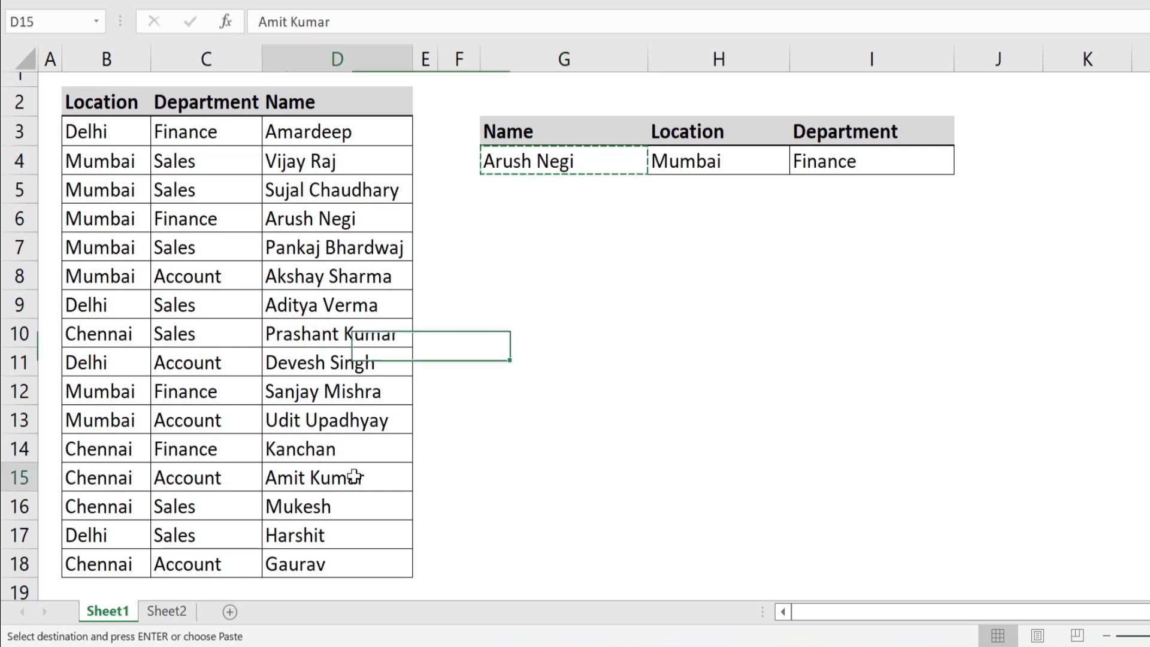
pyautogui.hotkey('ctrl', 'v')
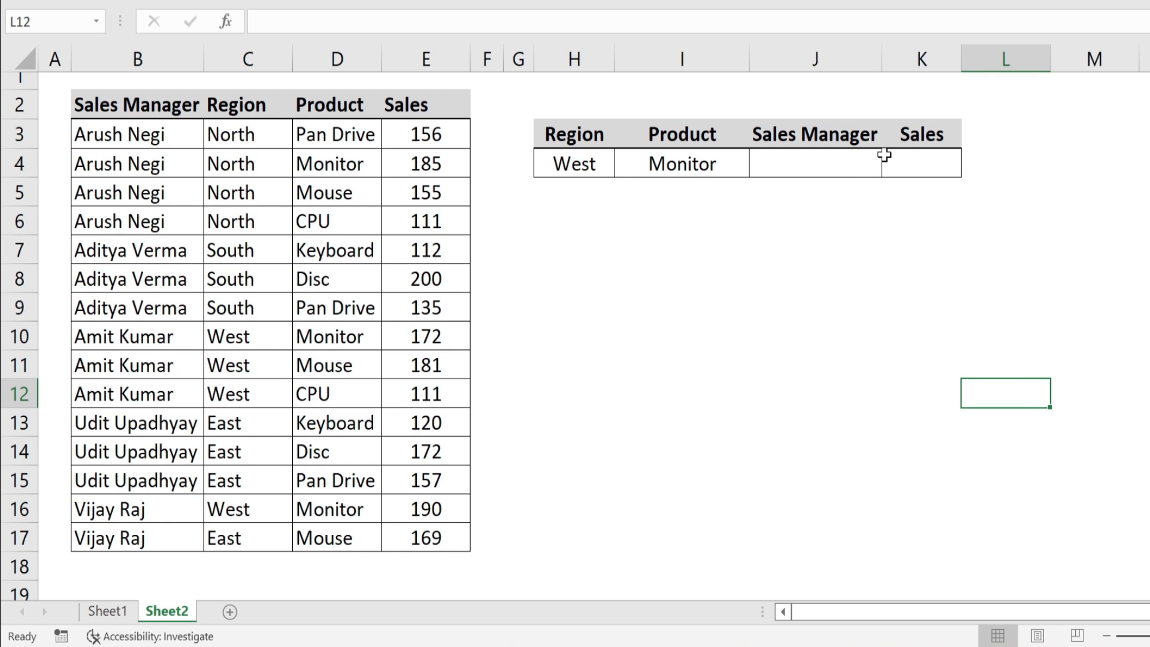
# Start a DGET in J4 using the sales table $B$2:$E$17 as absolute database.
pyautogui.click(833, 172)
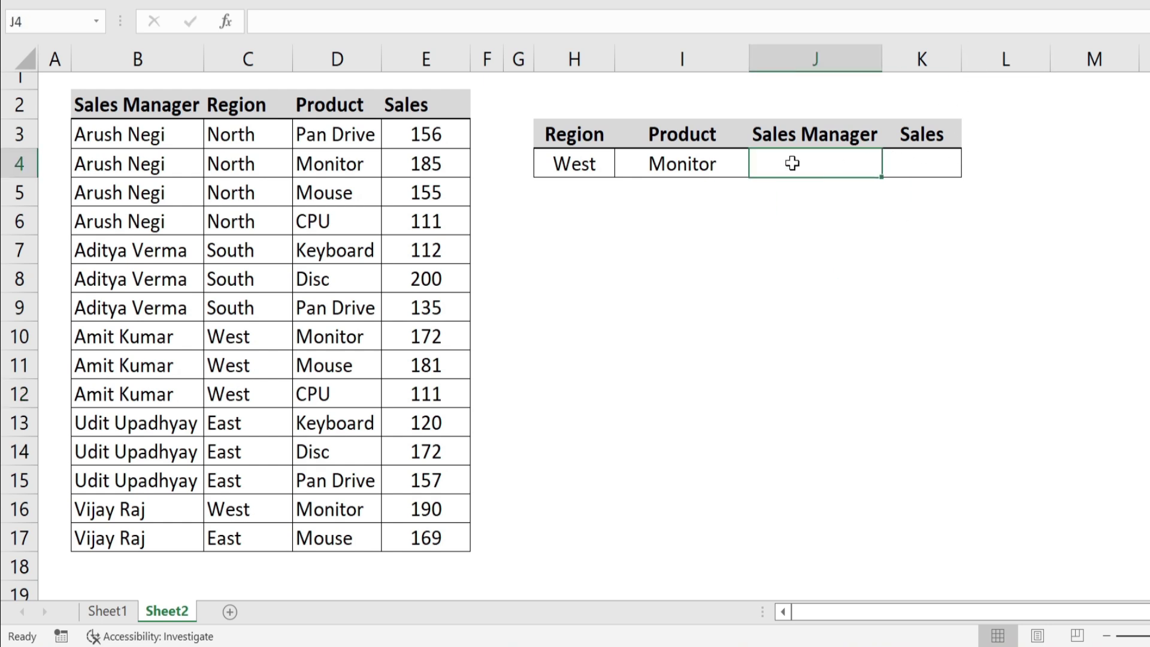
pyautogui.write('=')
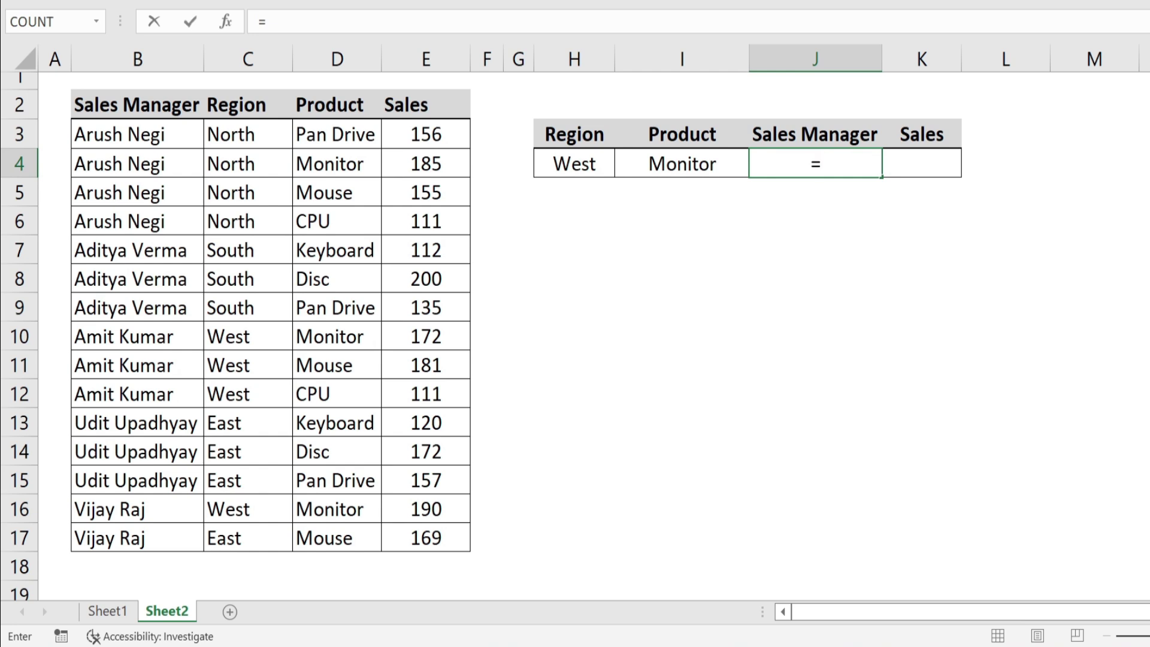
pyautogui.write('dg')
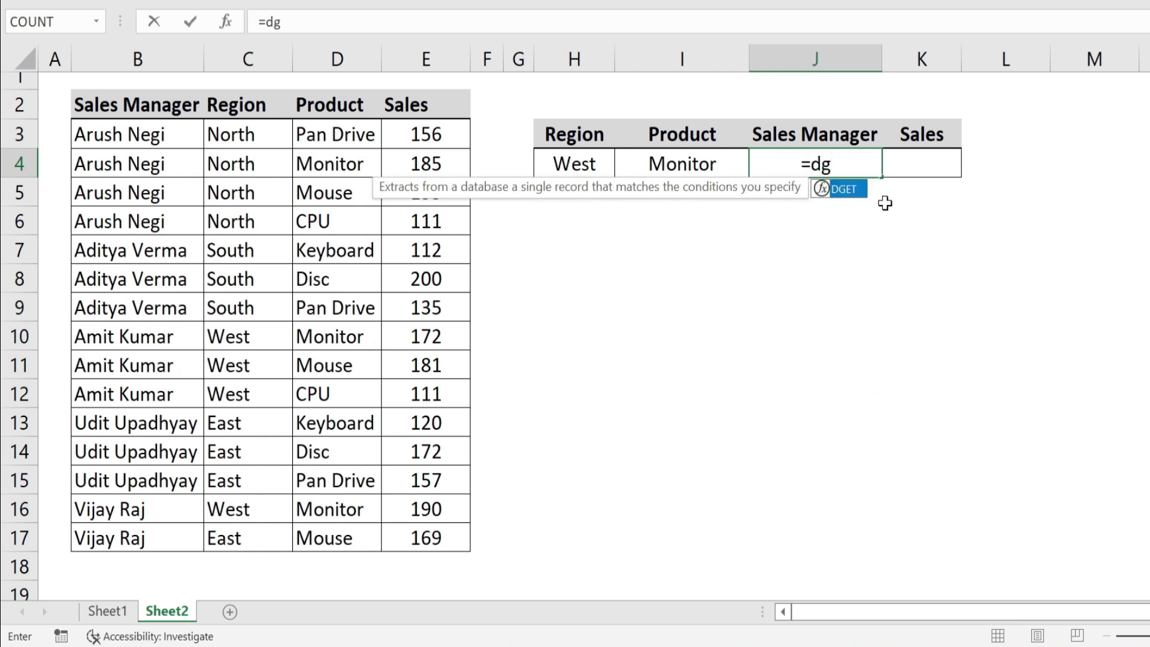
pyautogui.doubleClick(850, 190)
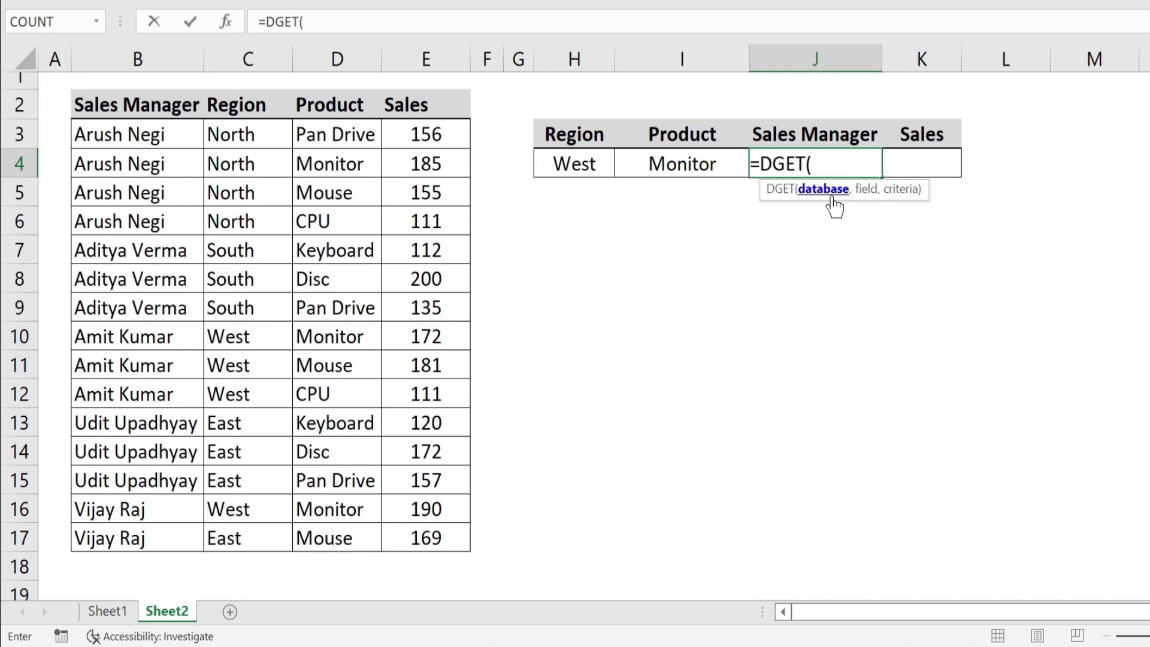
pyautogui.moveTo(123, 106)
pyautogui.mouseDown()
pyautogui.moveTo(449, 367)
pyautogui.moveTo(438, 534)
pyautogui.mouseUp()
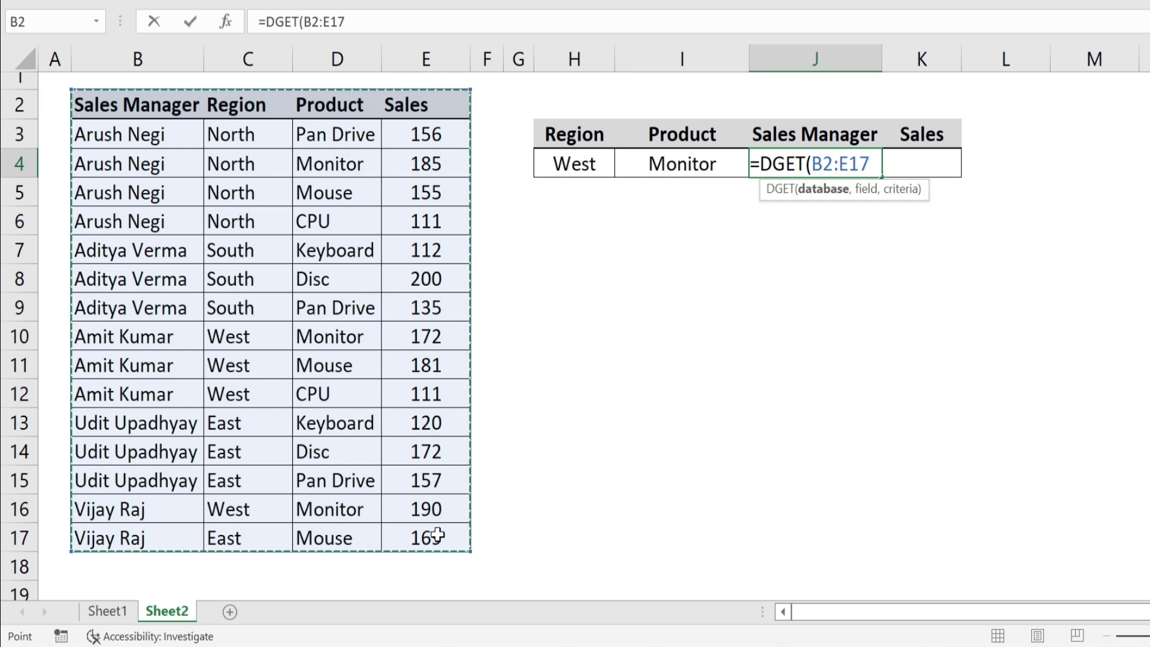
pyautogui.press('F4')
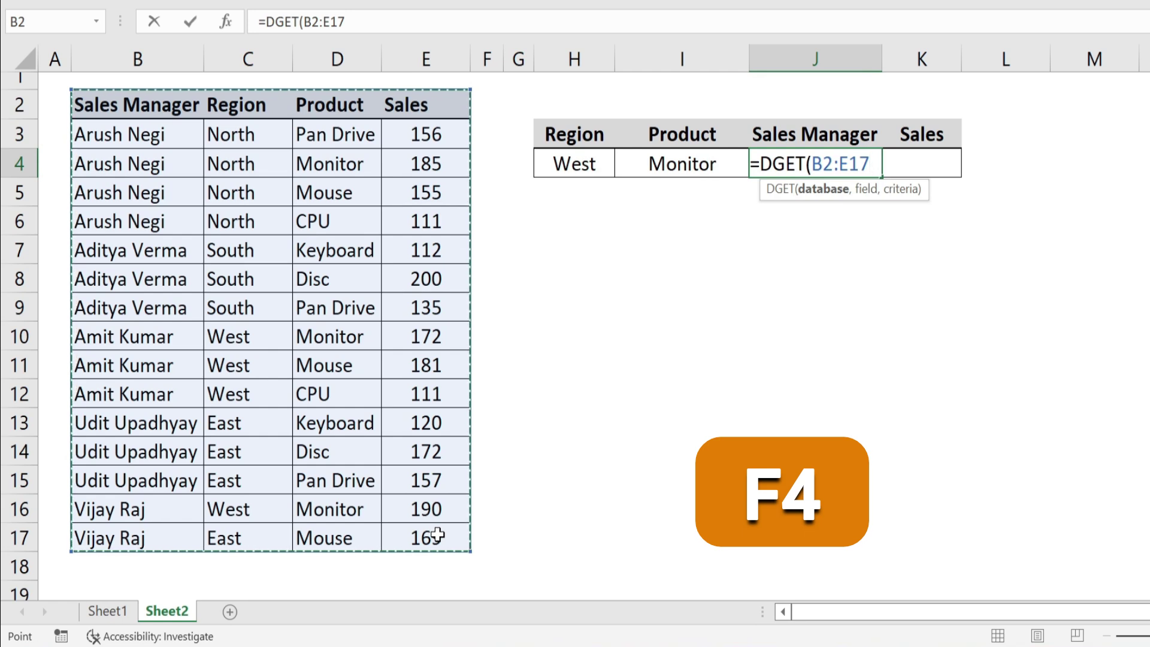
pyautogui.press('F4')
pyautogui.write(',')
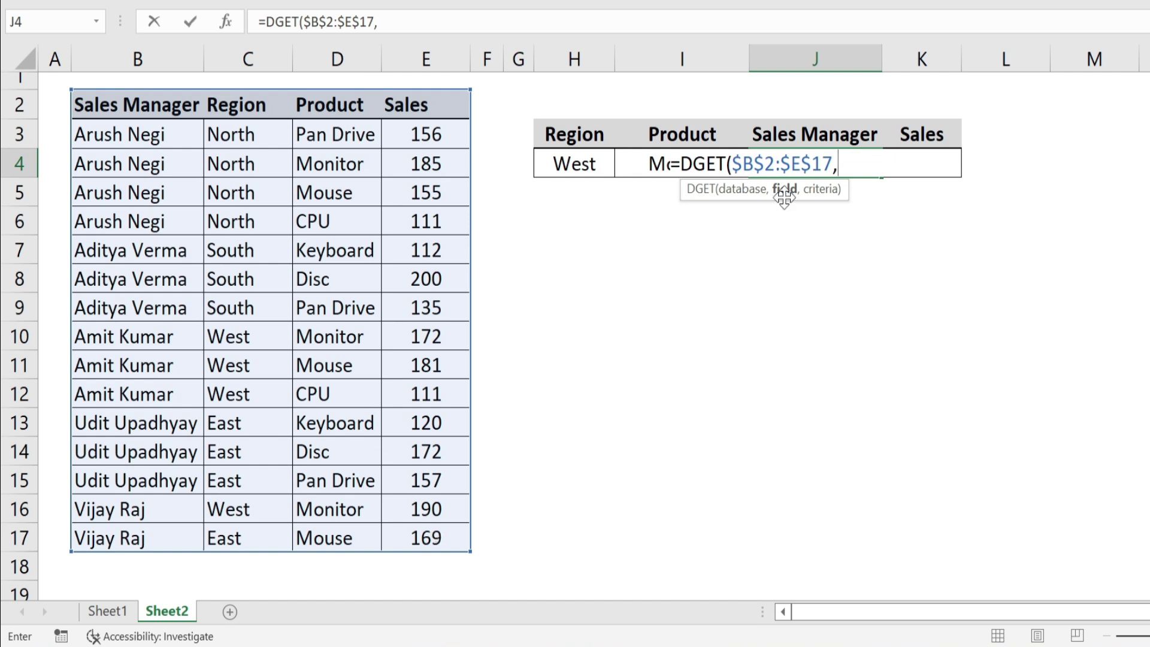
pyautogui.click(820, 135)
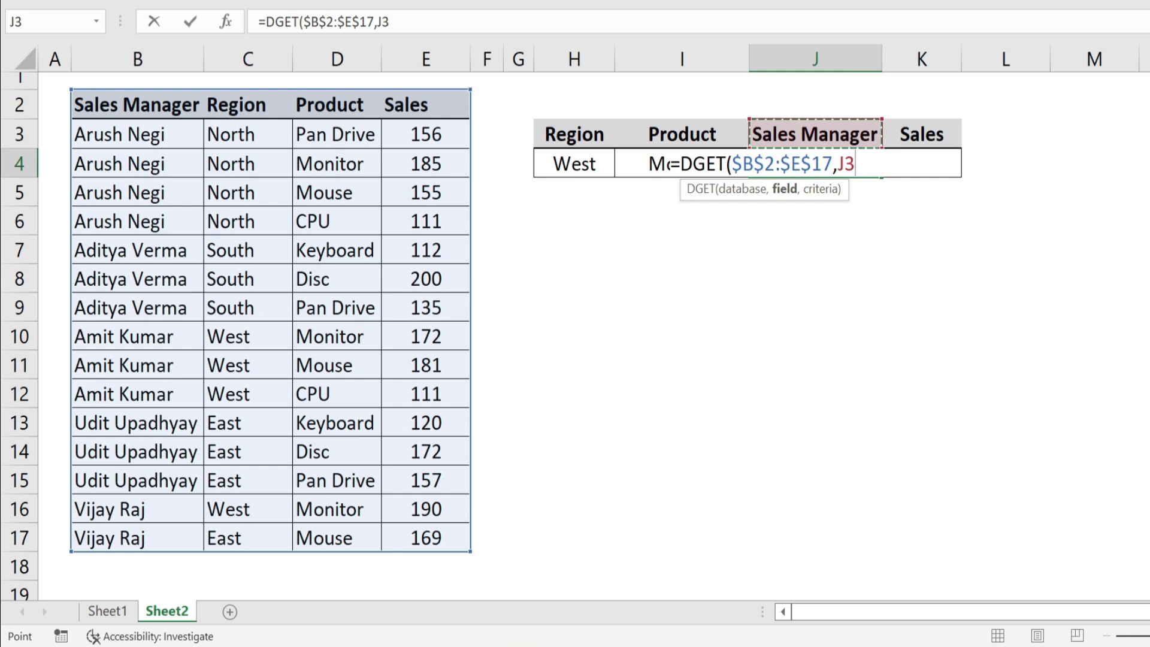
pyautogui.write(',')
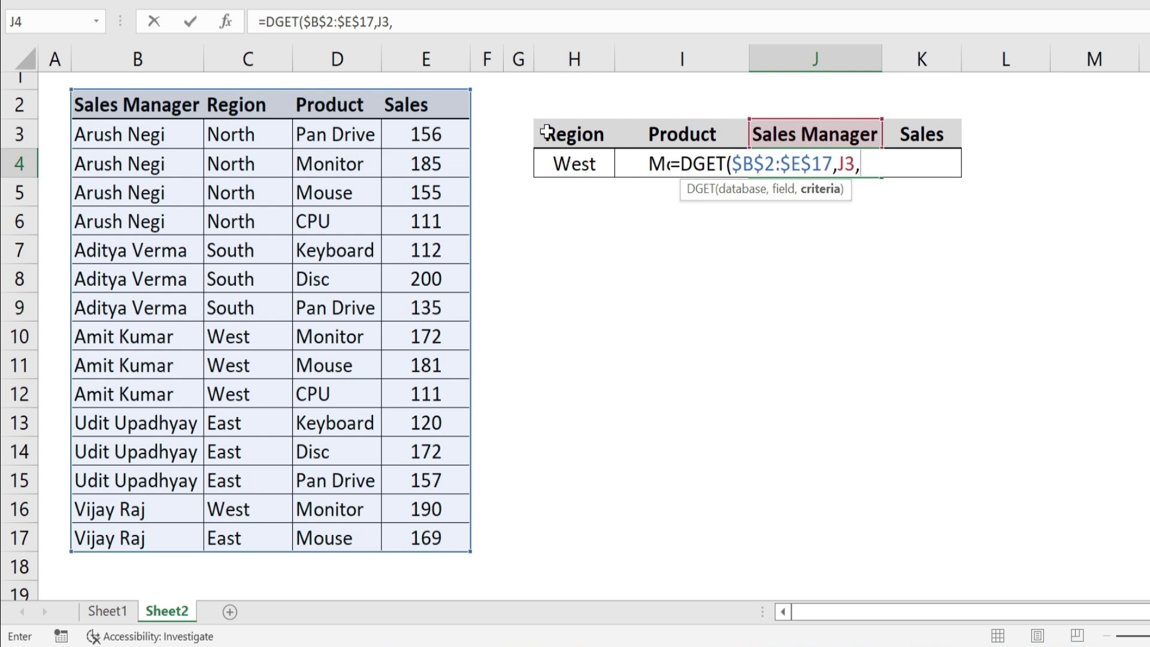
pyautogui.moveTo(547, 132); pyautogui.dragTo(661, 159)
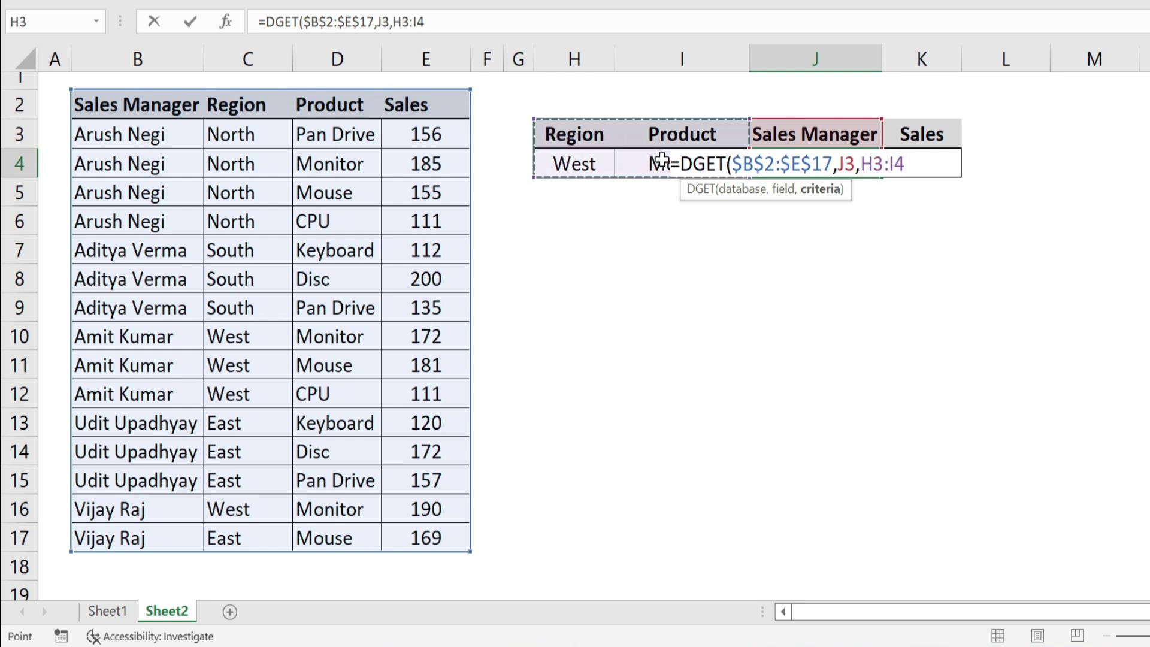
pyautogui.press('F4')
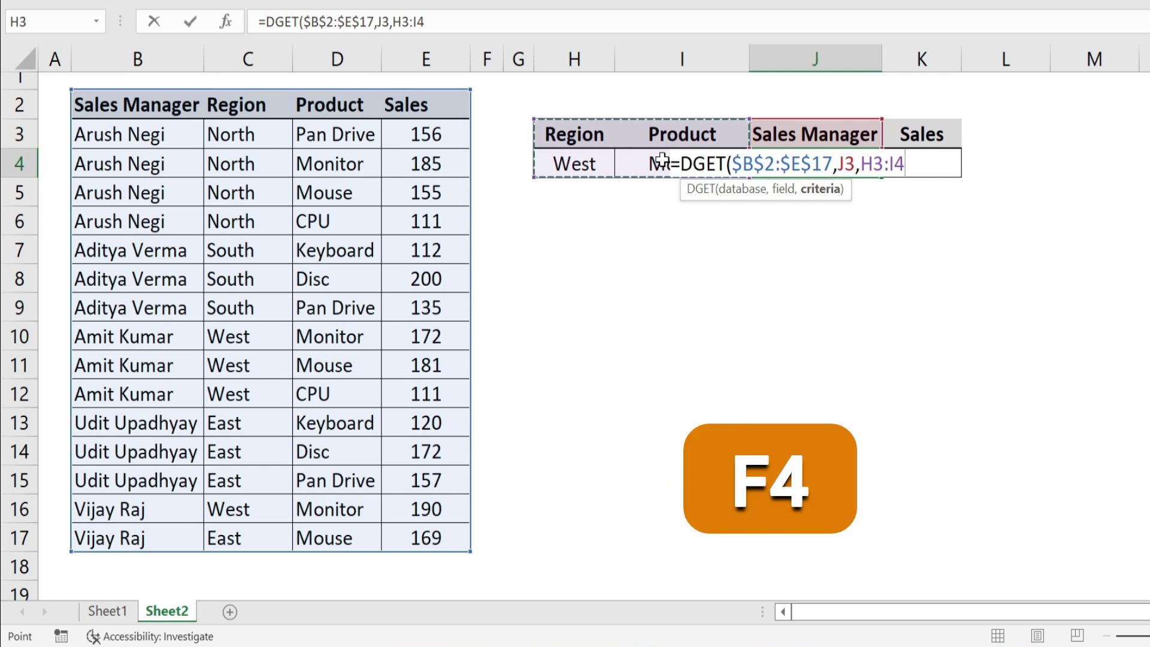
pyautogui.press('F4')
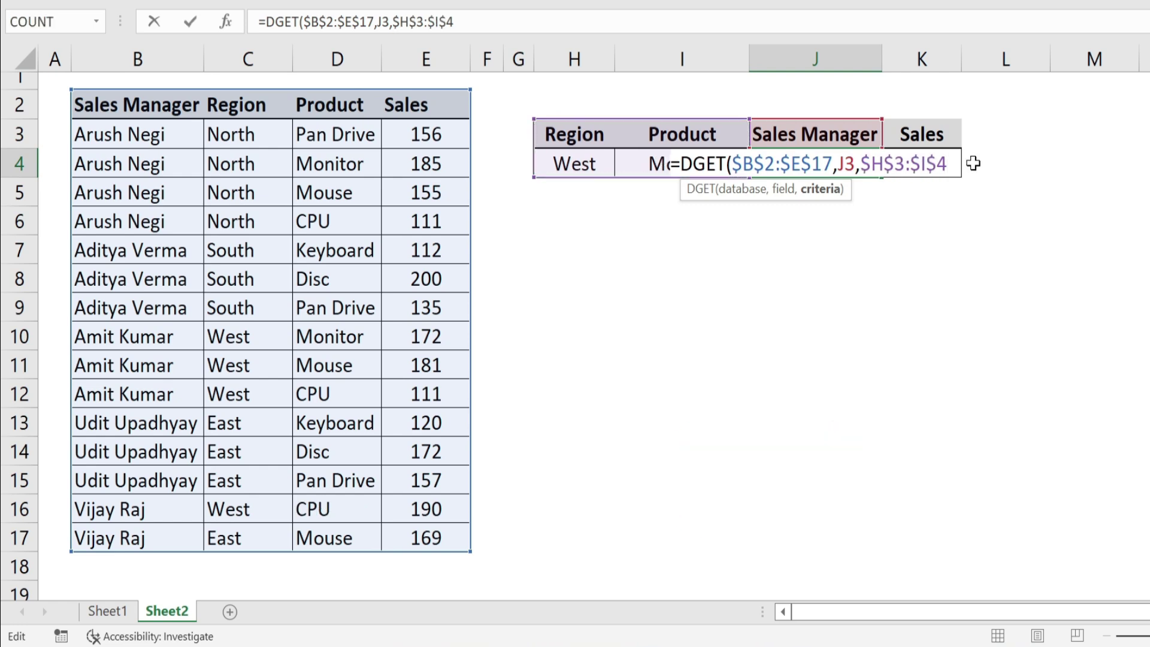
pyautogui.write(')')
pyautogui.press('Return')
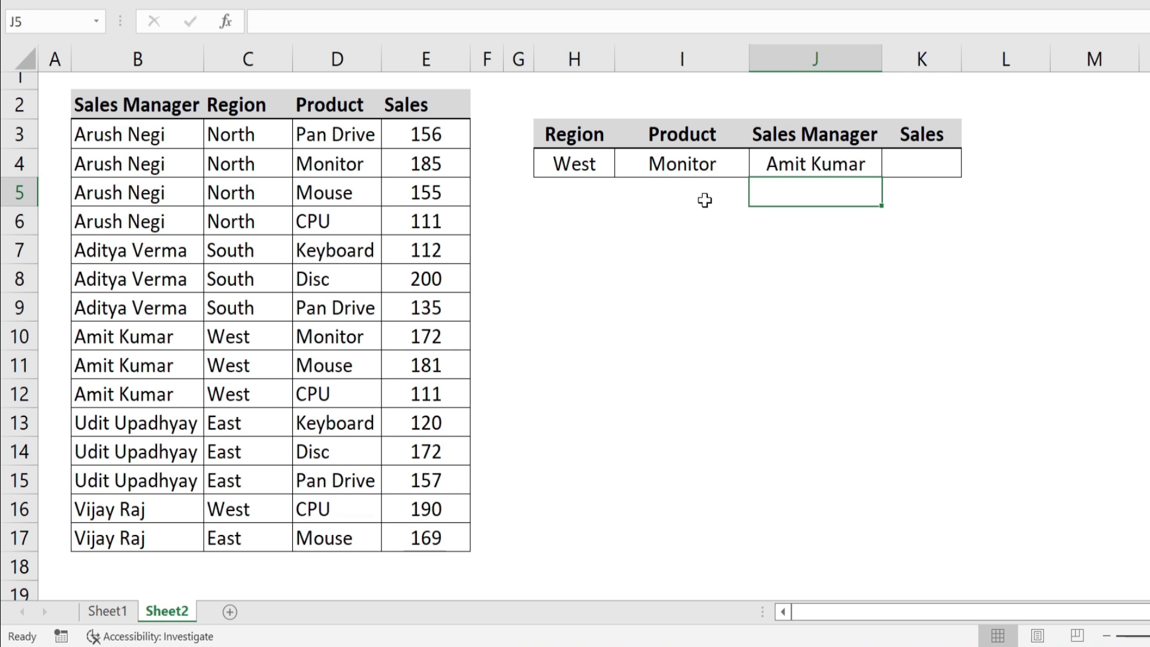
# Fill J4's formula into K4 to get sales of 172, then select B10:E10 to verify.
pyautogui.click(825, 158)
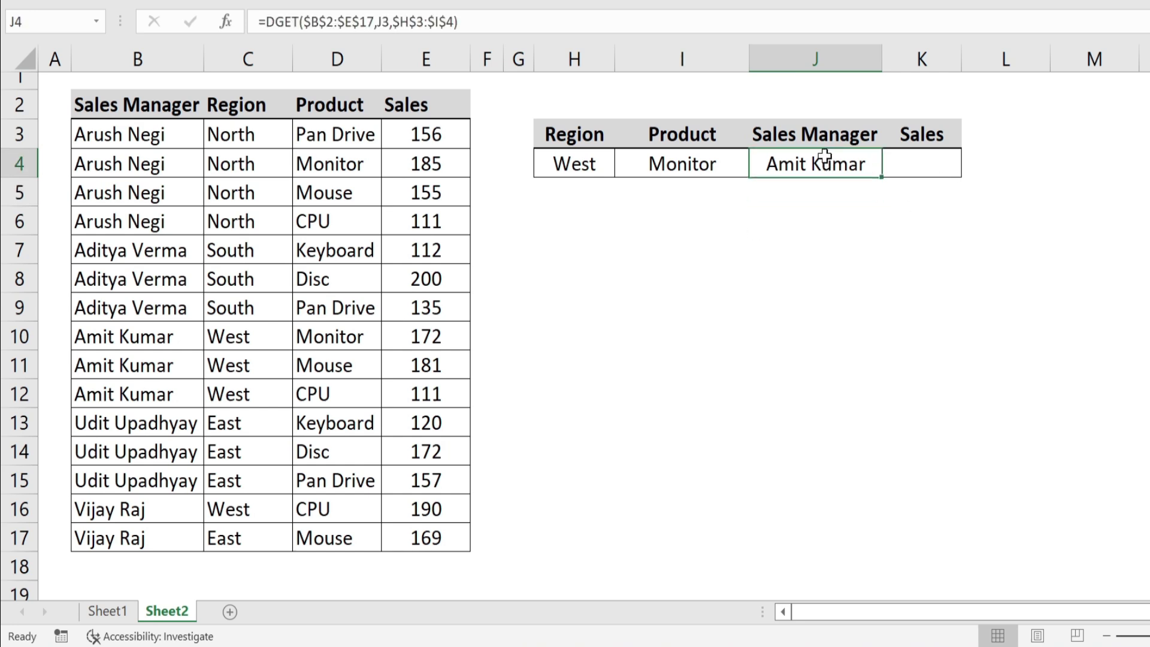
pyautogui.moveTo(882, 177); pyautogui.dragTo(955, 180)
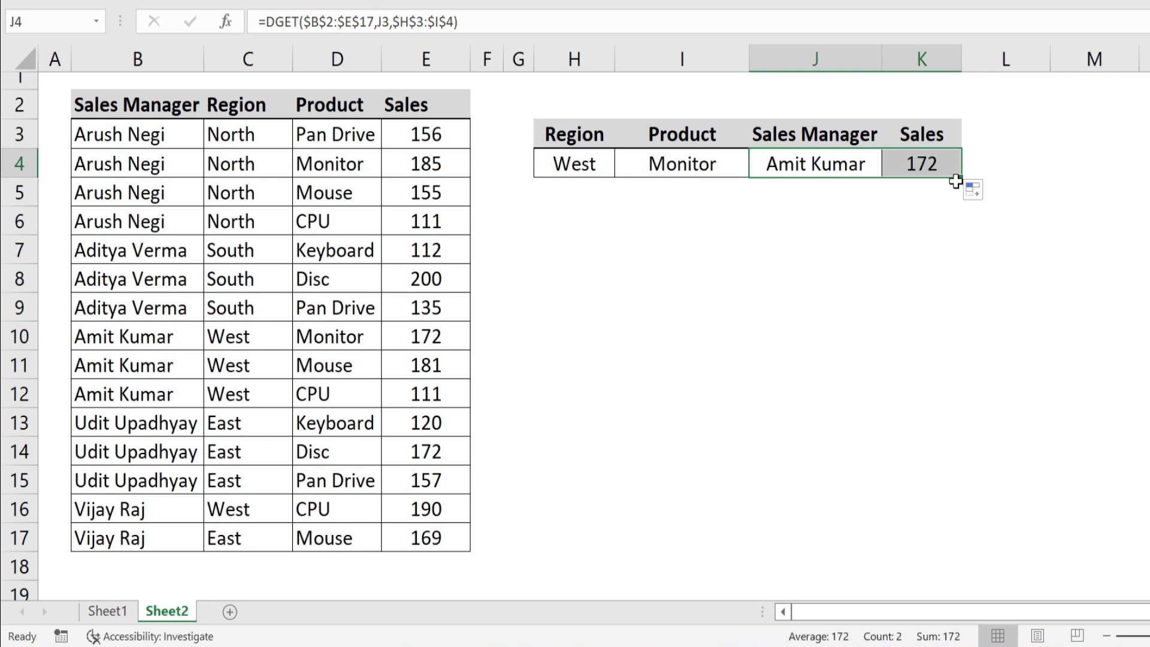
pyautogui.moveTo(123, 336); pyautogui.dragTo(418, 329)
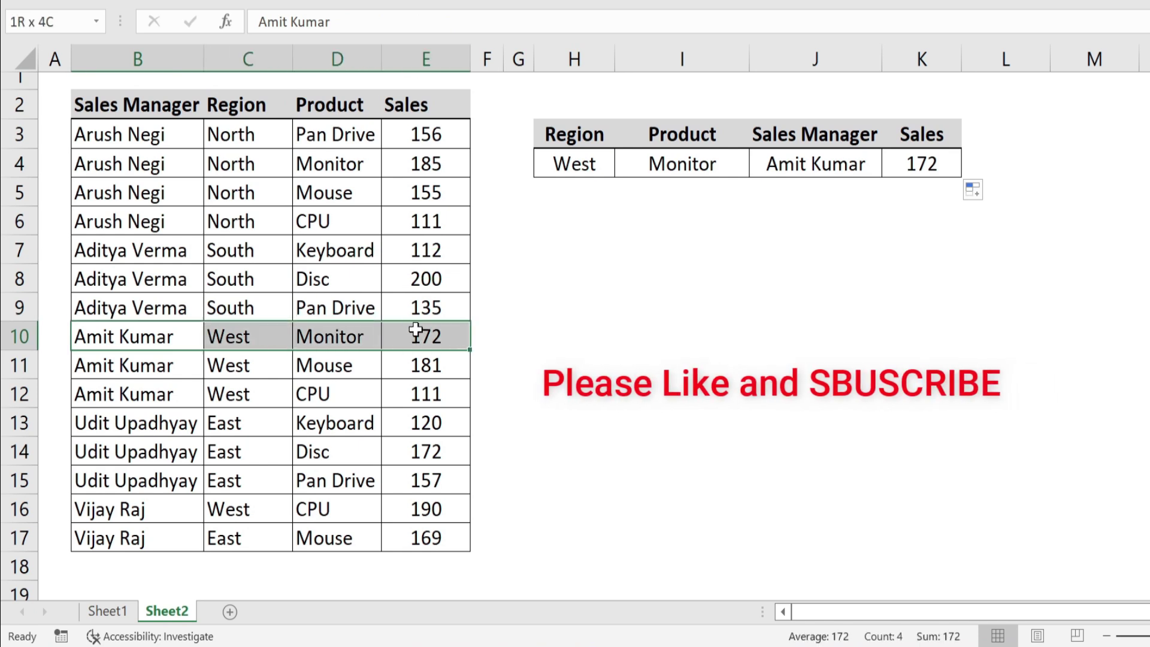